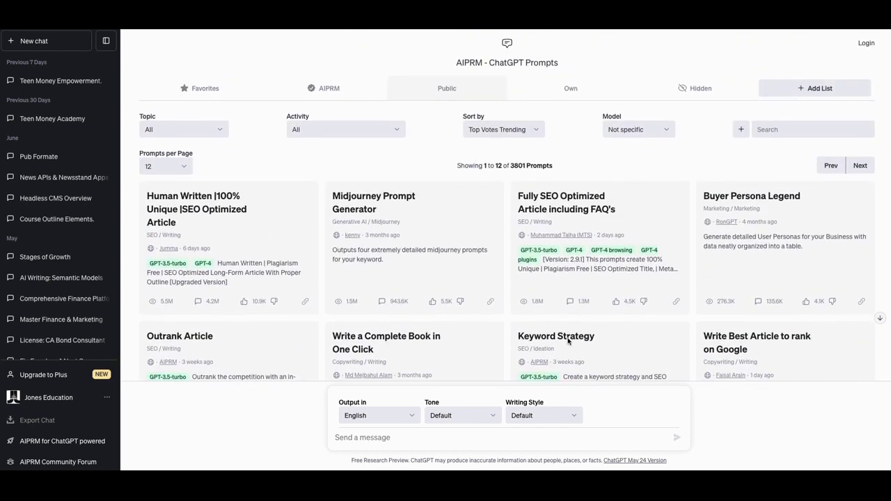
- Look through the first page of public AIPRM prompt cards, down to the YouTube Script Creator row
scroll(568, 341, "down", 3)
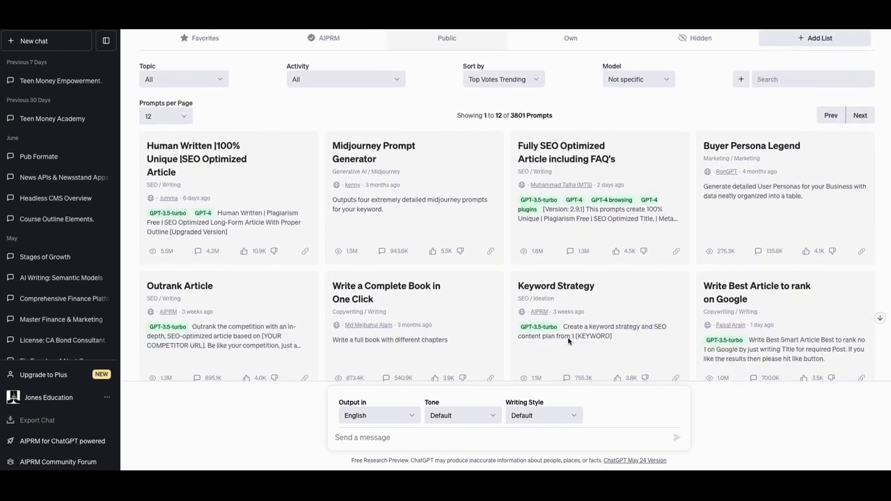
scroll(568, 341, "down", 2)
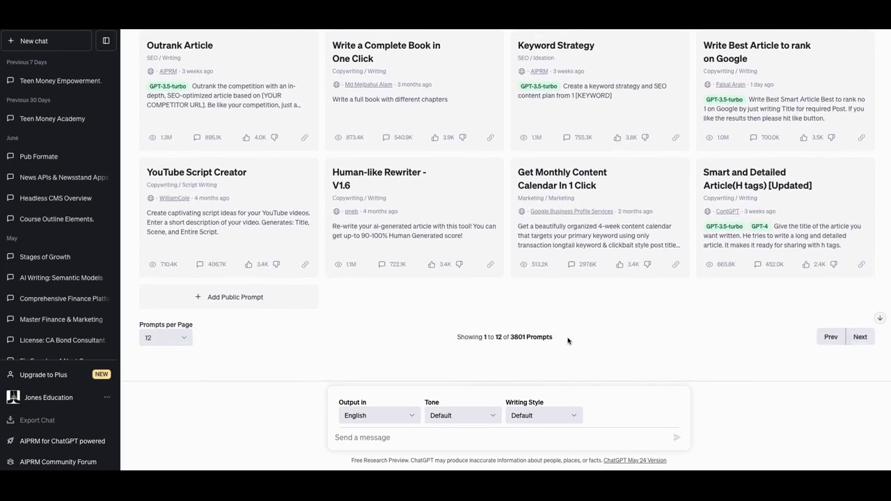
scroll(569, 341, "up", 2)
scroll(568, 340, "up", 2)
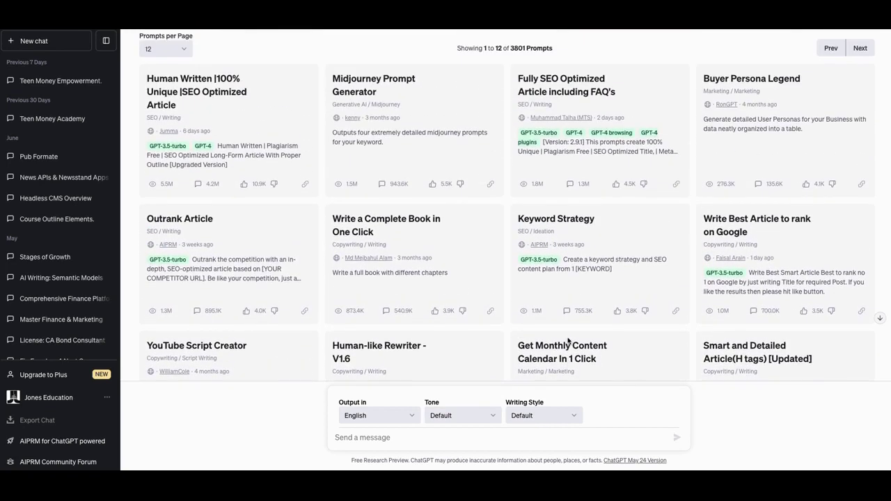
scroll(569, 340, "up", 3)
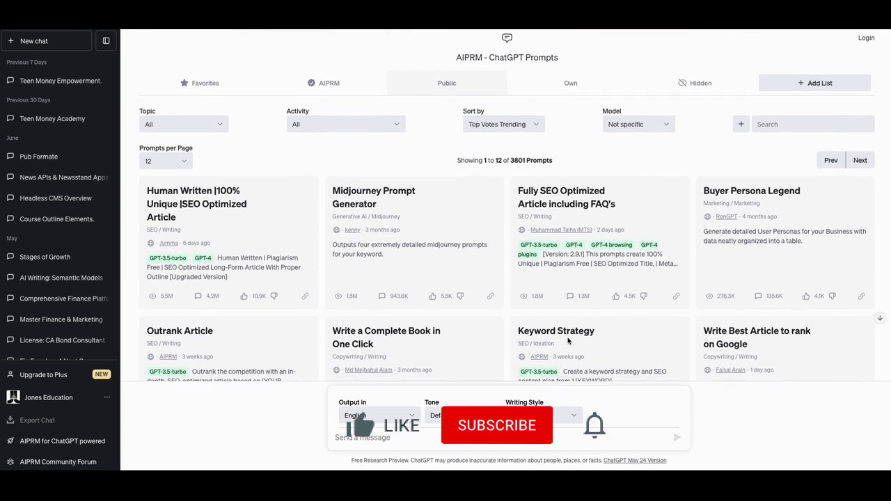
scroll(568, 341, "down", 3)
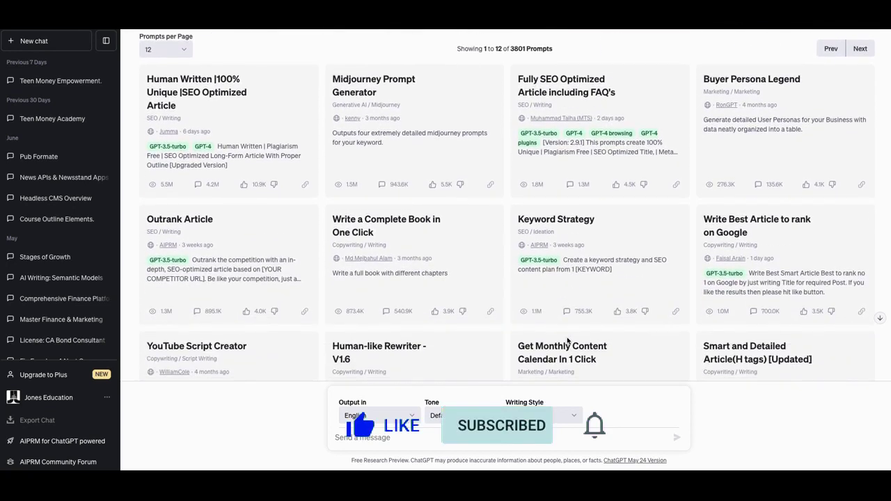
scroll(569, 341, "up", 3)
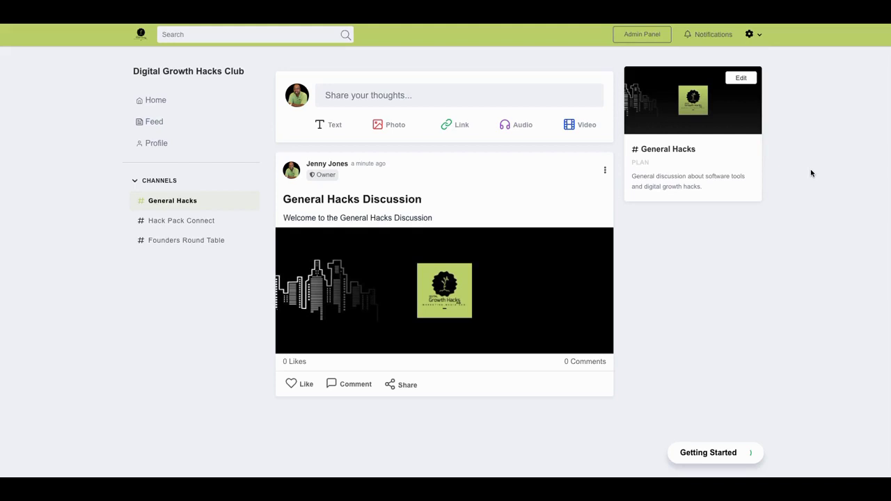
- View the Hack Pack Connect and Founders Round Table channels in the Digital Growth Hacks Club community
left_click(188, 224)
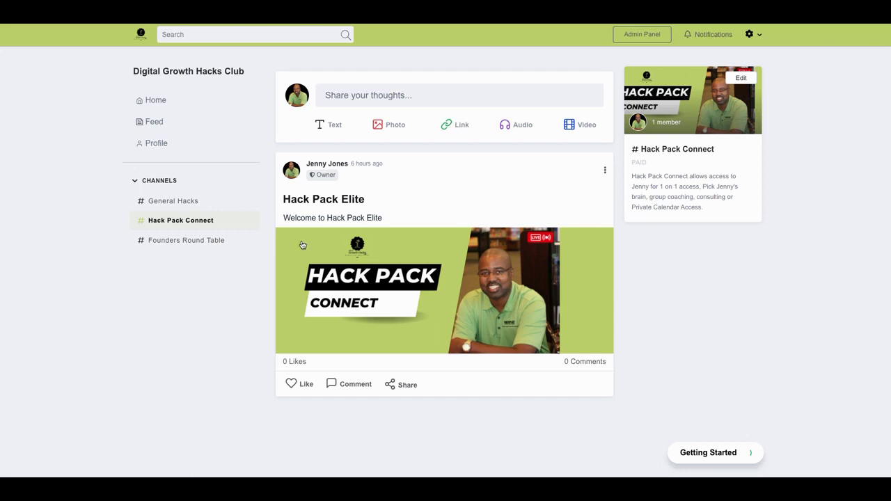
left_click(191, 243)
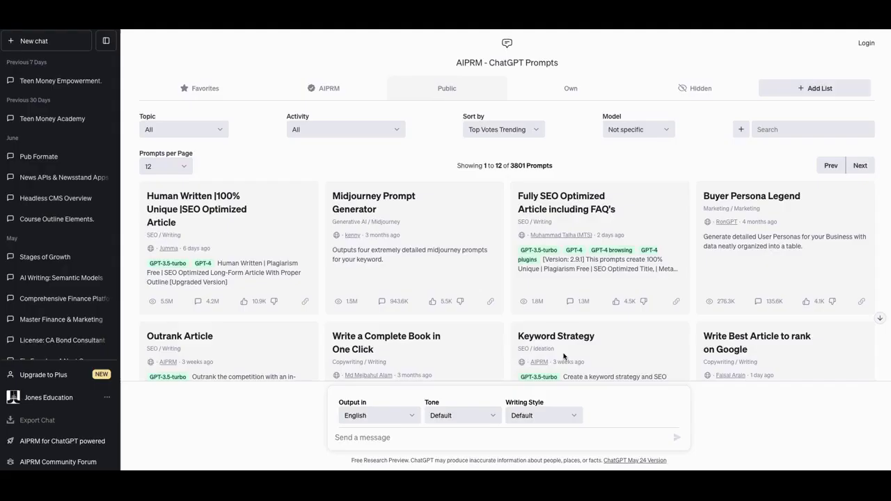
- Examine the public ChatGPT prompt templates sorted by Top Votes Trending, including their categories, descriptions and supported models
scroll(565, 357, "down", 1)
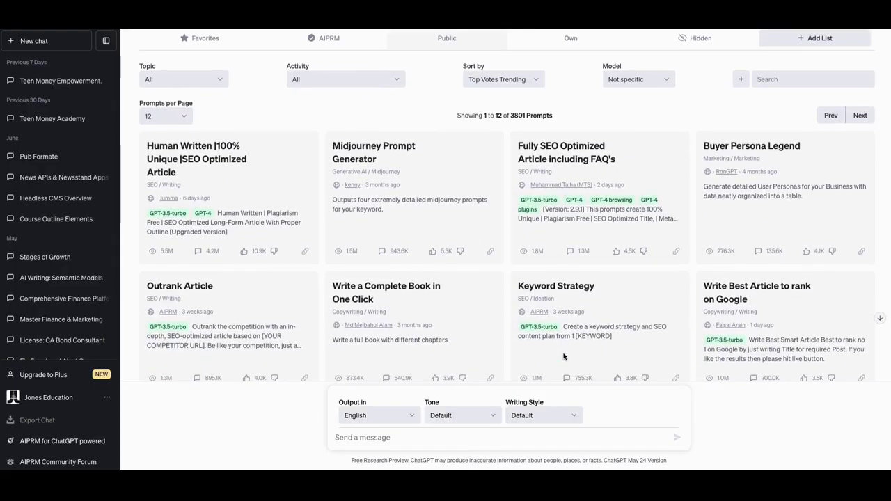
scroll(565, 357, "down", 1)
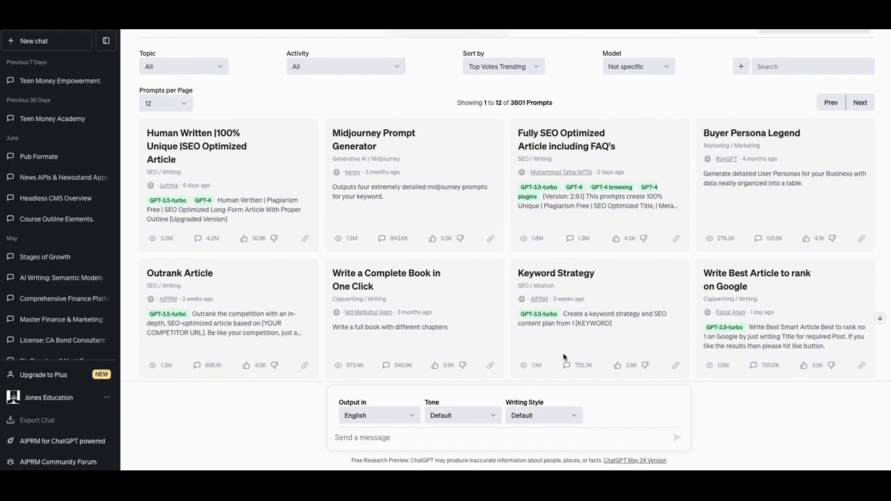
scroll(564, 357, "up", 2)
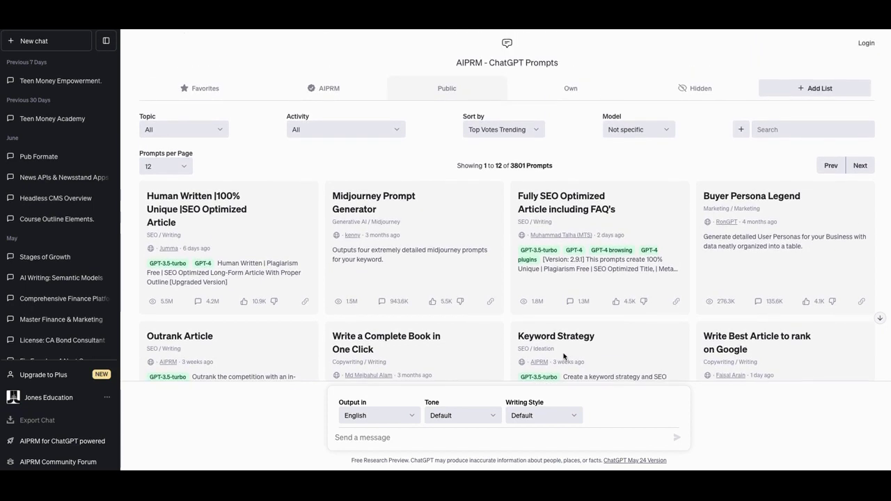
scroll(562, 359, "down", 2)
scroll(564, 355, "down", 3)
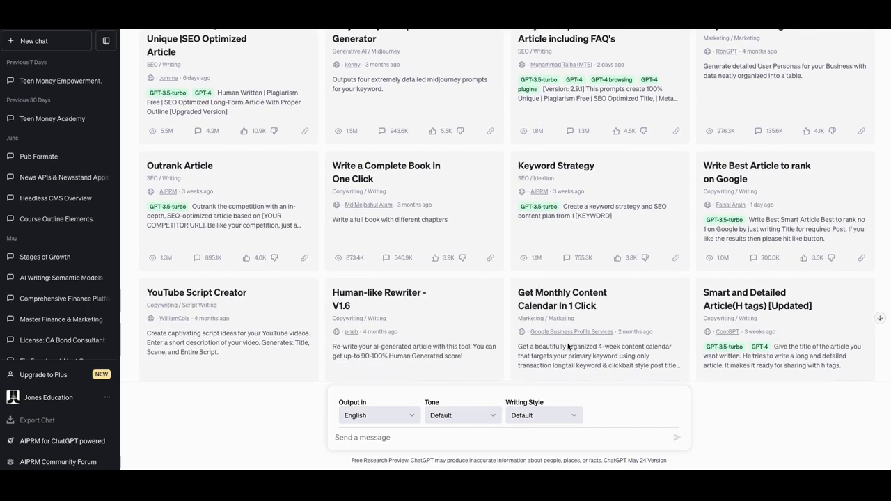
scroll(568, 346, "up", 5)
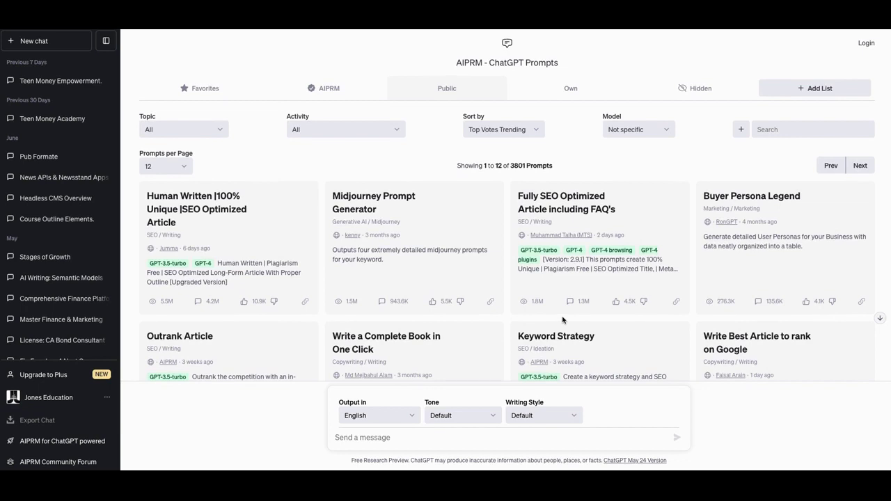
scroll(563, 320, "down", 1)
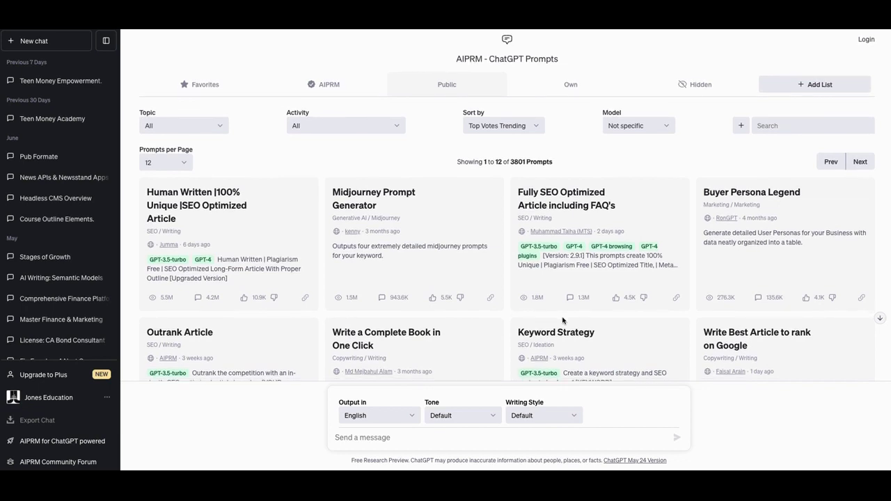
scroll(563, 321, "down", 1)
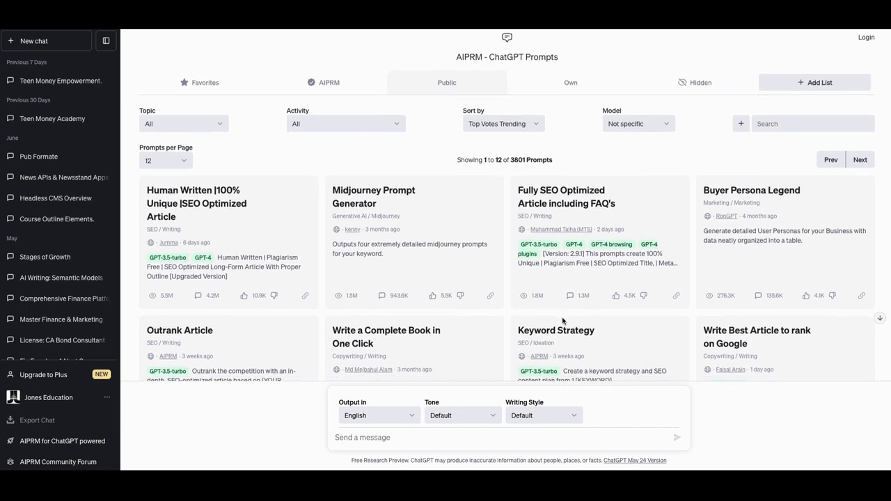
scroll(562, 320, "down", 2)
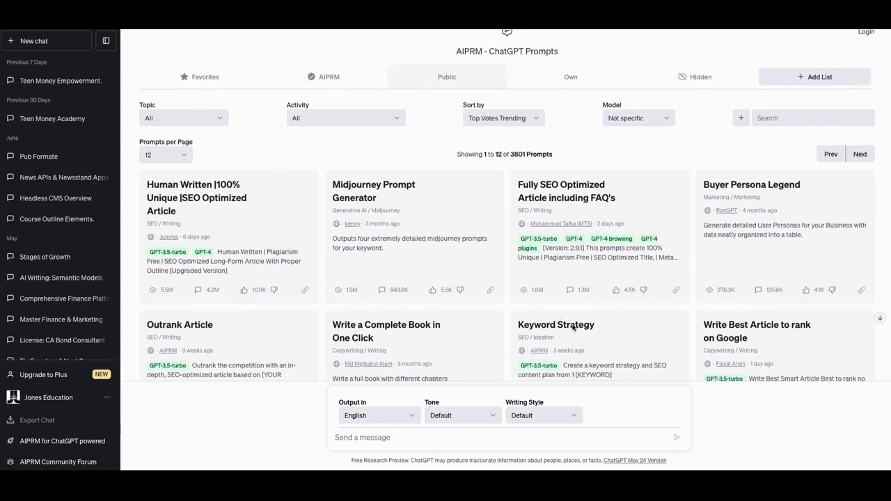
scroll(573, 327, "down", 2)
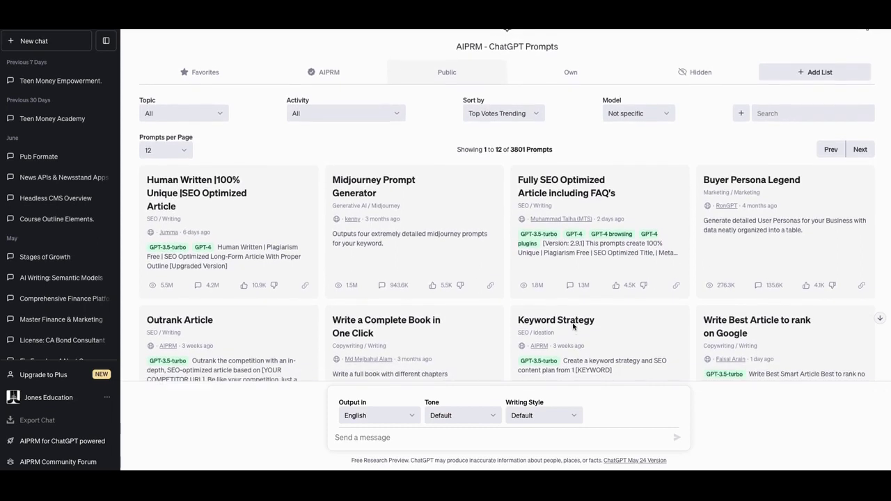
scroll(574, 327, "down", 3)
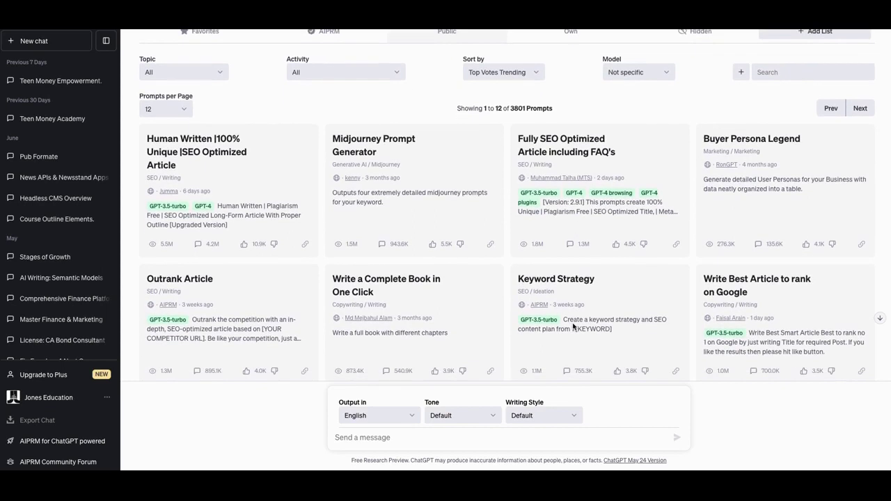
scroll(573, 327, "down", 2)
scroll(573, 327, "up", 3)
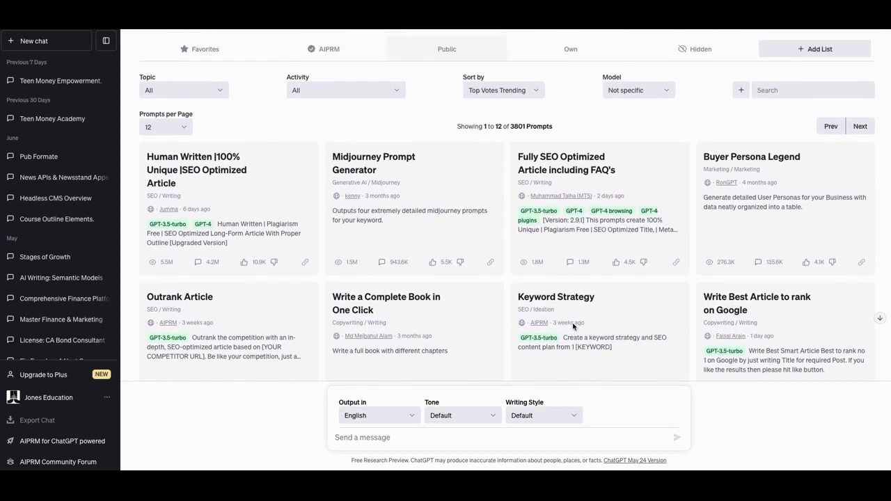
scroll(573, 326, "up", 1)
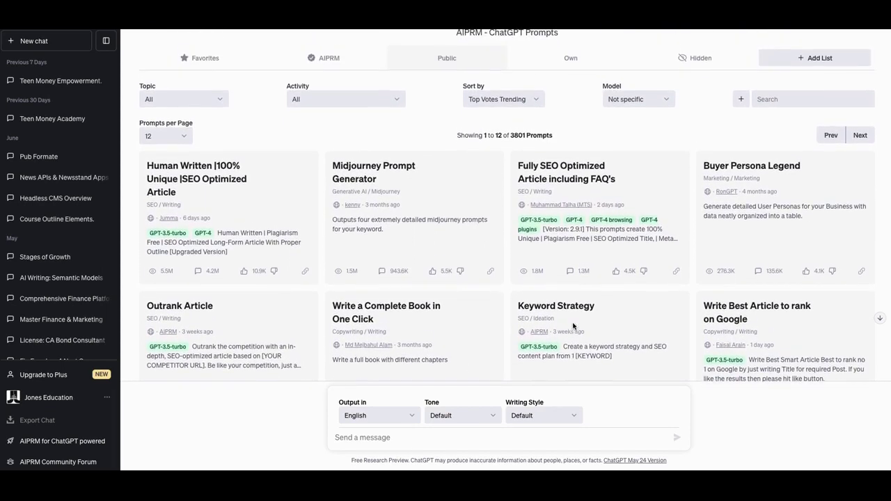
scroll(574, 327, "down", 2)
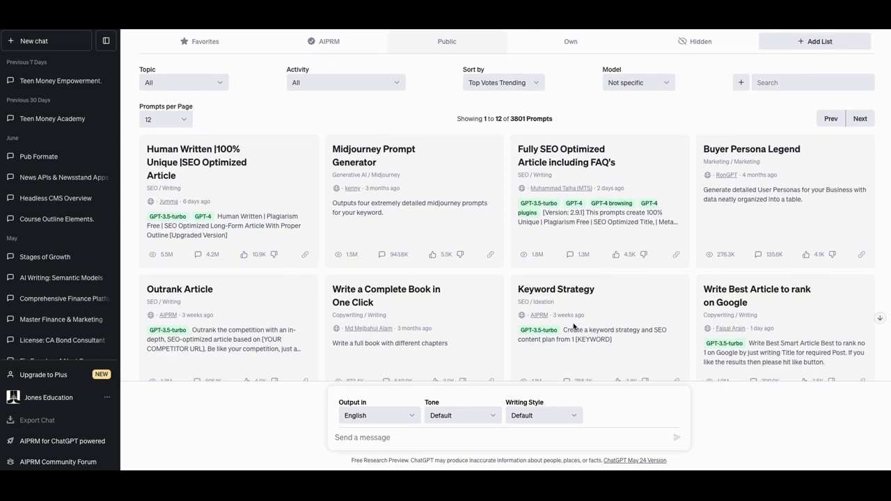
scroll(574, 326, "down", 1)
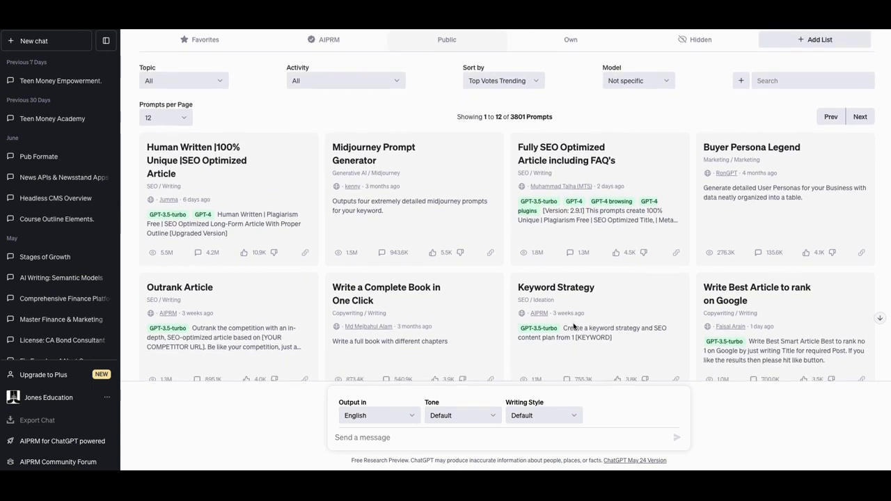
scroll(584, 327, "down", 1)
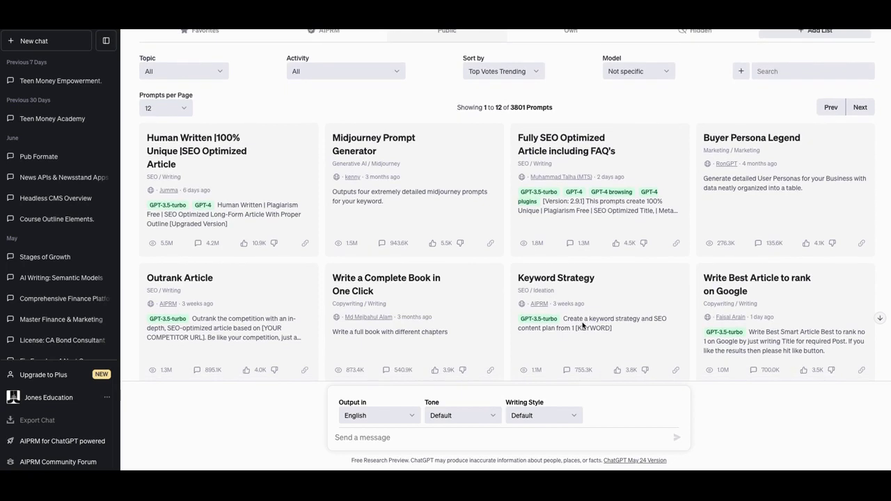
scroll(583, 327, "down", 2)
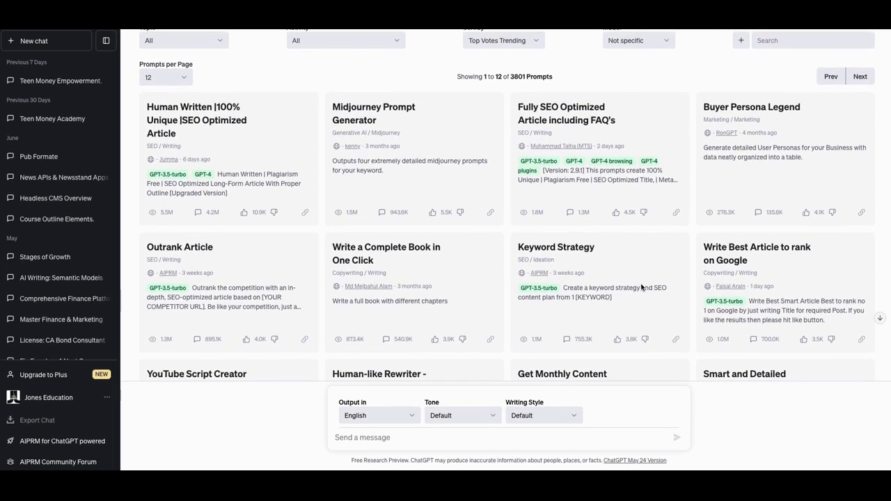
scroll(642, 287, "down", 2)
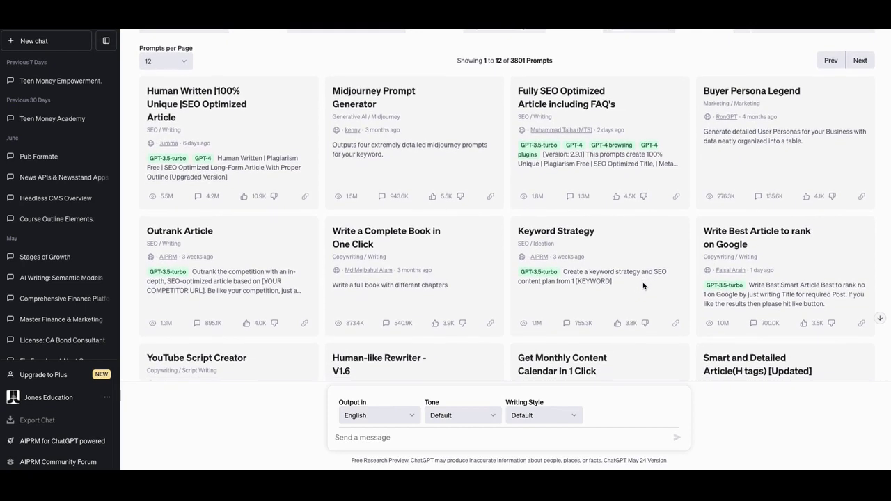
scroll(644, 286, "up", 4)
scroll(643, 286, "down", 1)
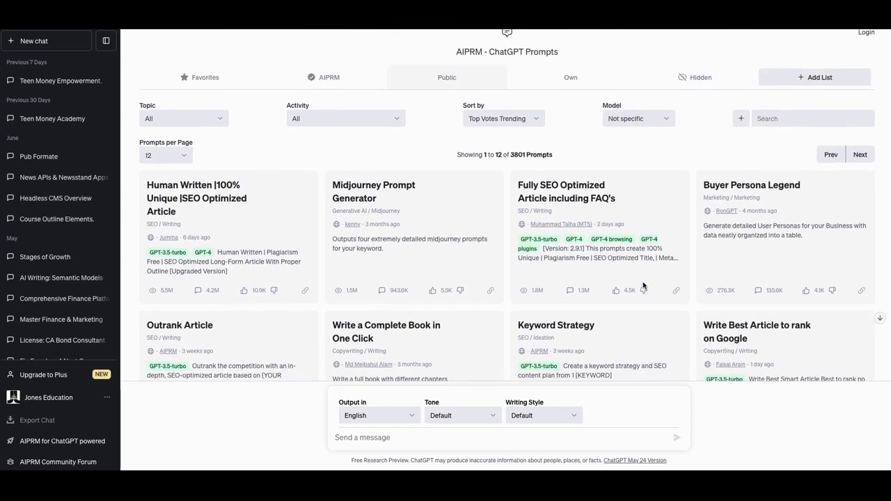
scroll(644, 285, "down", 1)
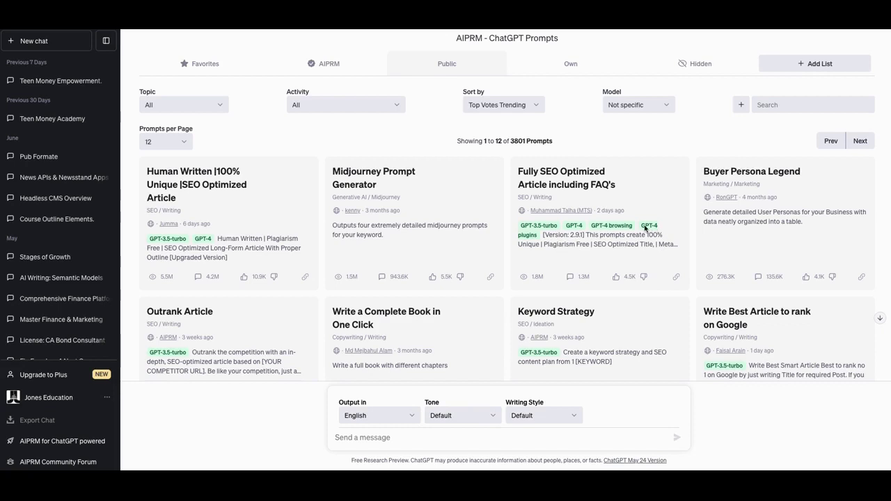
scroll(643, 229, "up", 1)
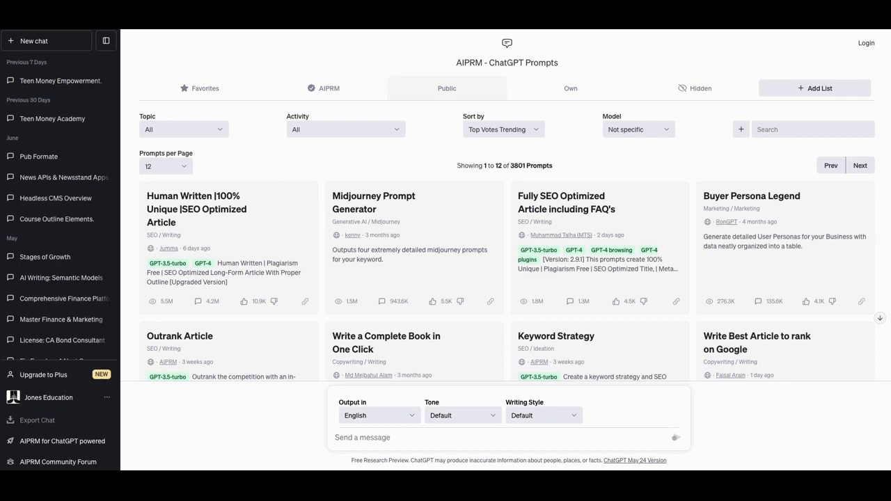
- Select the Buyer Persona Legend prompt from the public templates for the chat message
scroll(648, 143, "down", 1)
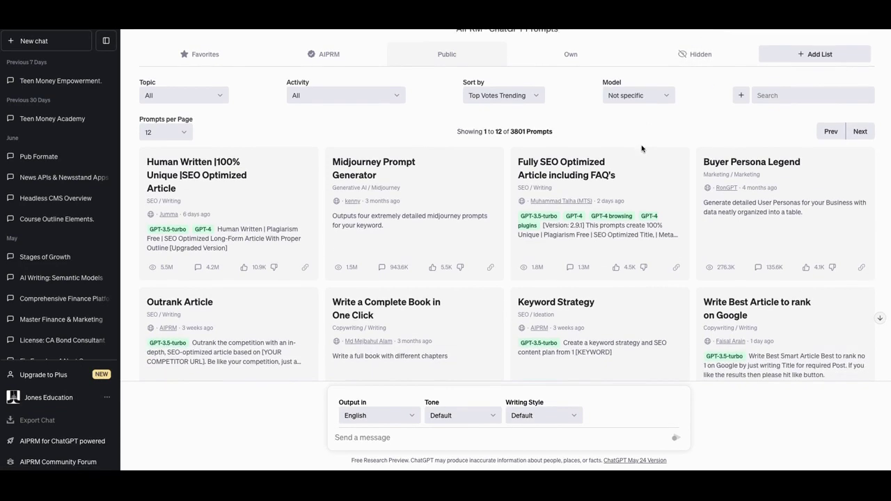
scroll(642, 148, "down", 2)
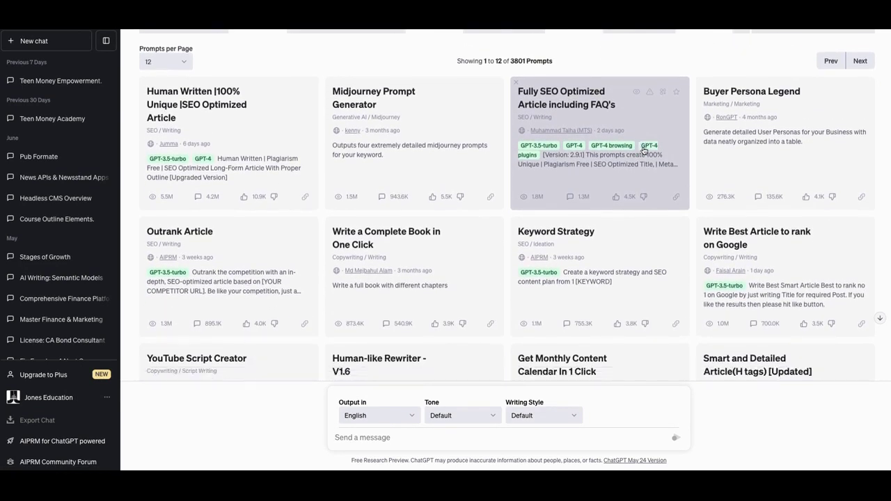
scroll(644, 151, "down", 2)
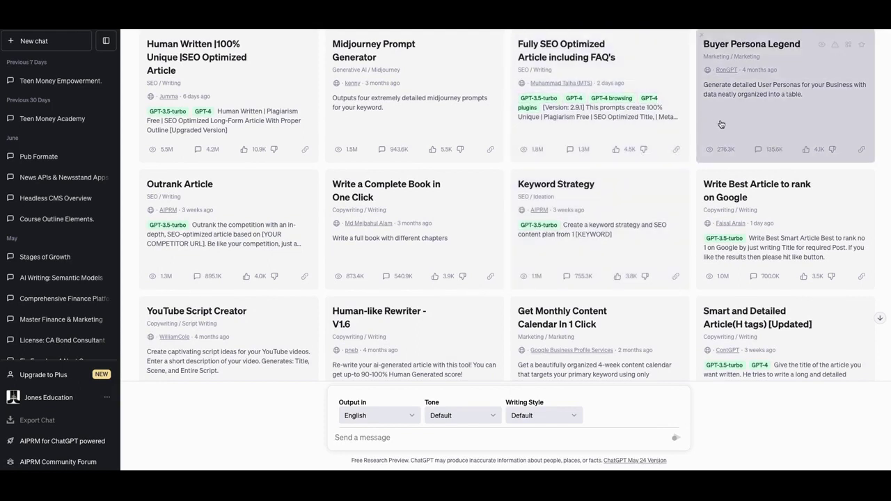
left_click(721, 124)
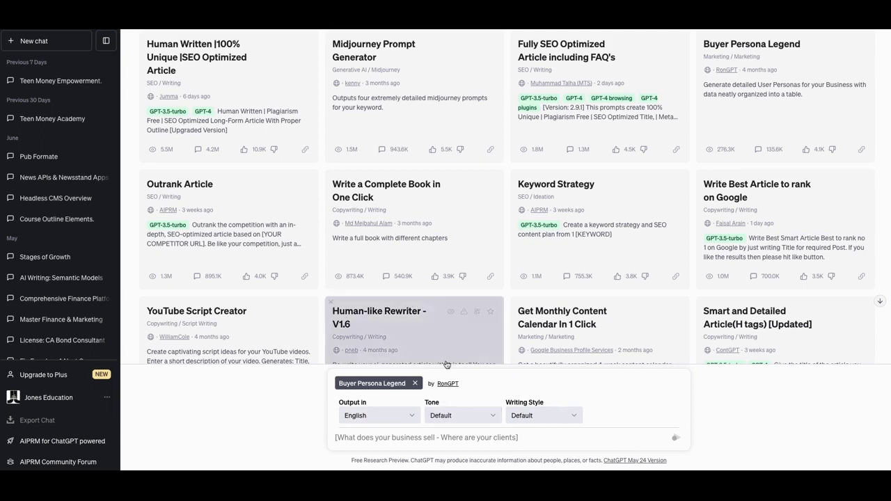
scroll(450, 361, "up", 2)
scroll(453, 356, "down", 1)
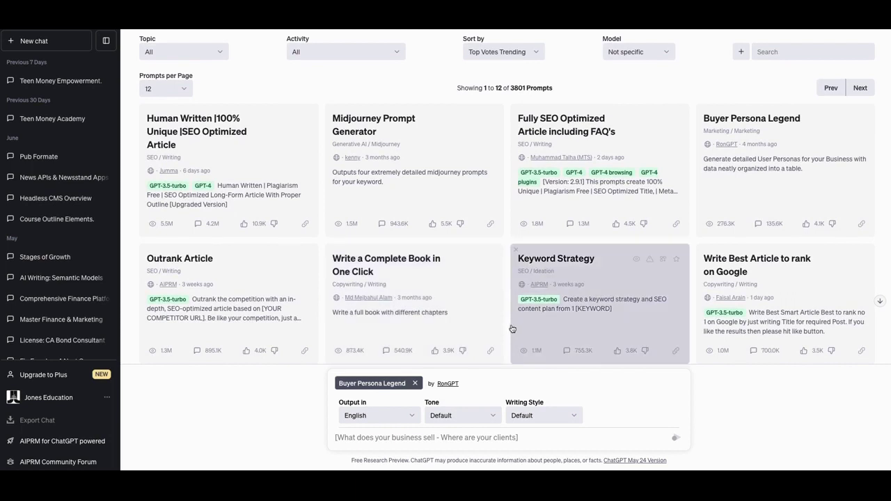
scroll(535, 309, "down", 1)
scroll(534, 309, "up", 2)
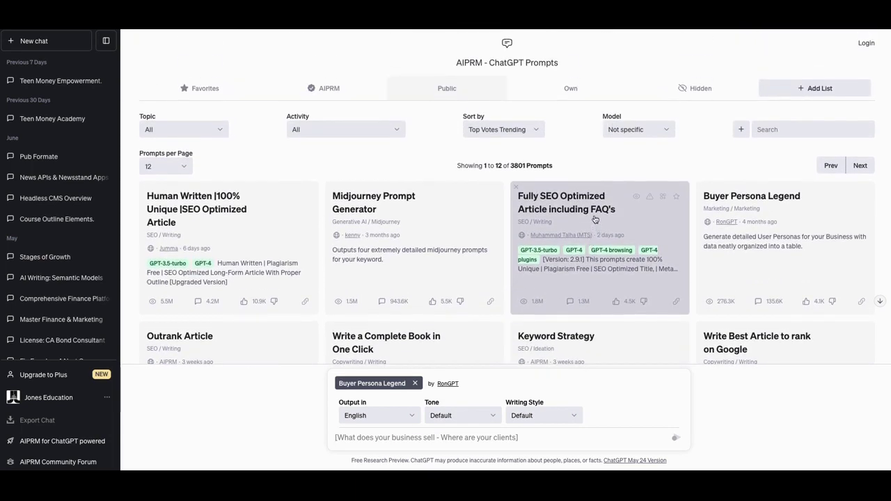
scroll(599, 202, "down", 2)
scroll(599, 202, "up", 1)
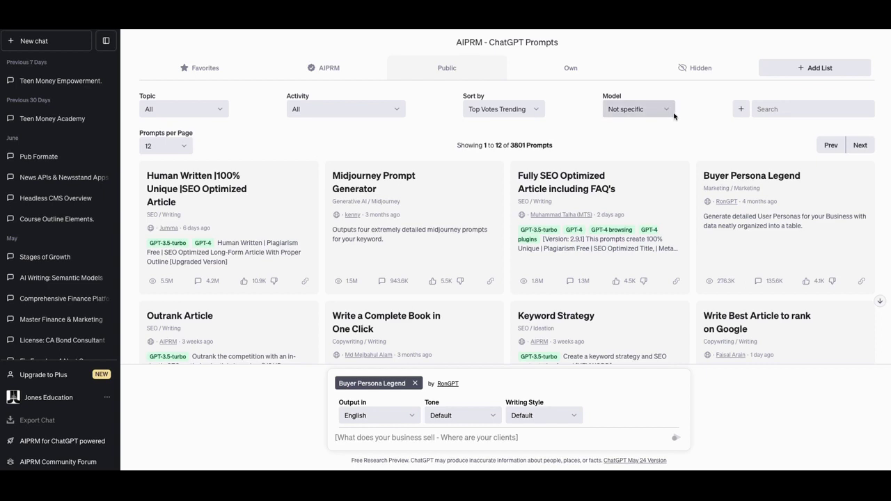
scroll(689, 127, "down", 1)
scroll(689, 126, "up", 1)
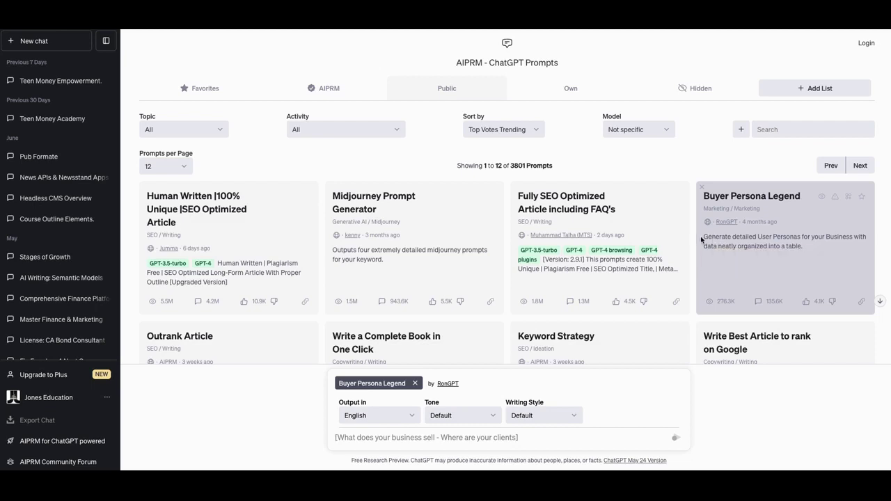
scroll(695, 251, "down", 1)
scroll(694, 251, "down", 2)
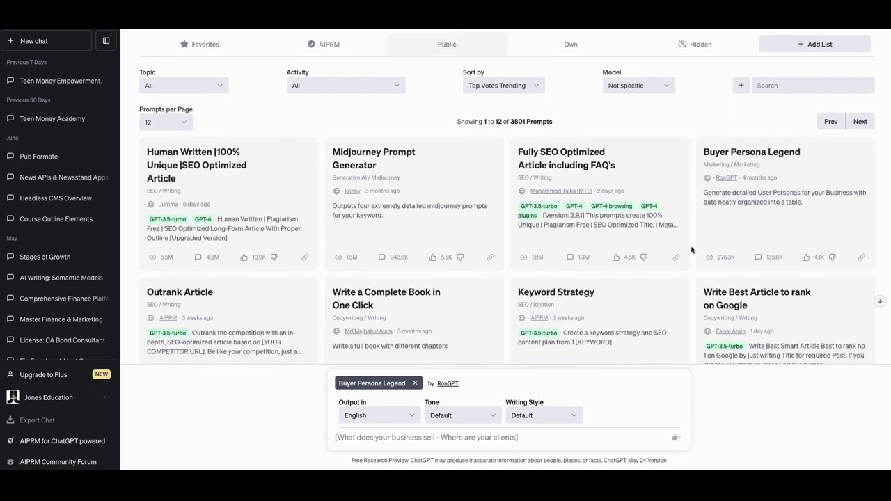
scroll(692, 248, "up", 1)
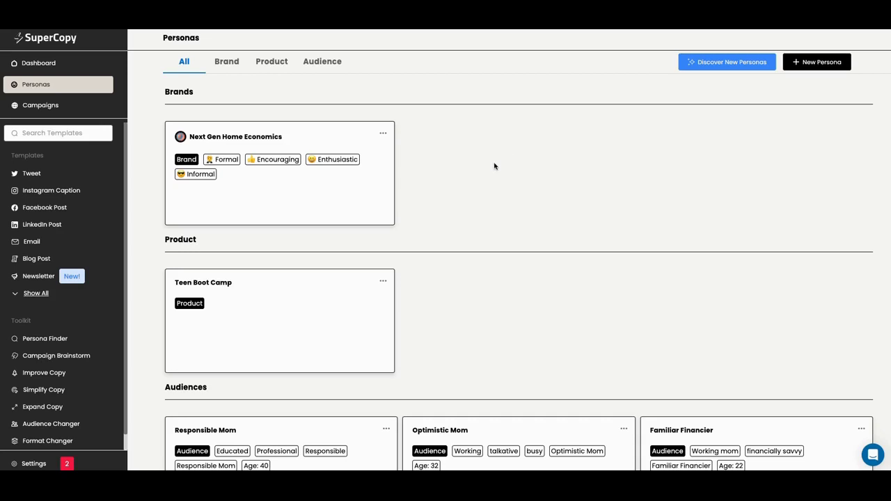
- Examine the saved brand, product and audience personas in SuperCopy, including each audience's attributes, age and goals
scroll(429, 178, "down", 5)
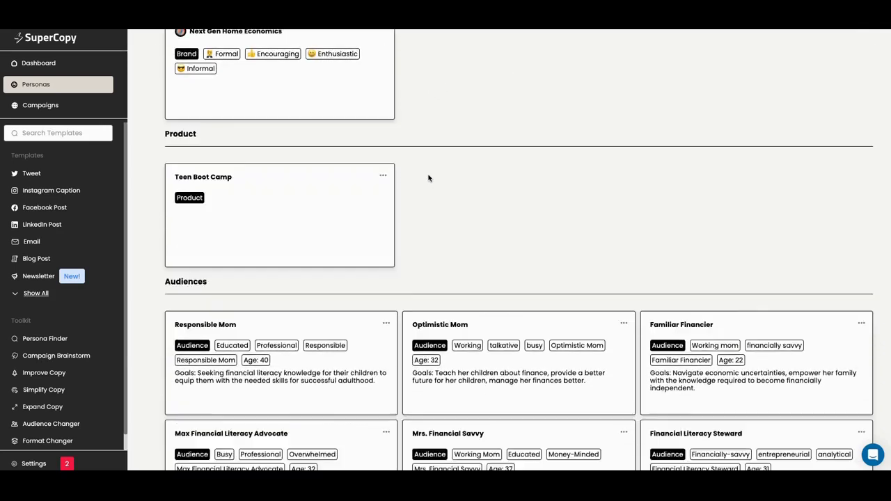
scroll(428, 177, "up", 5)
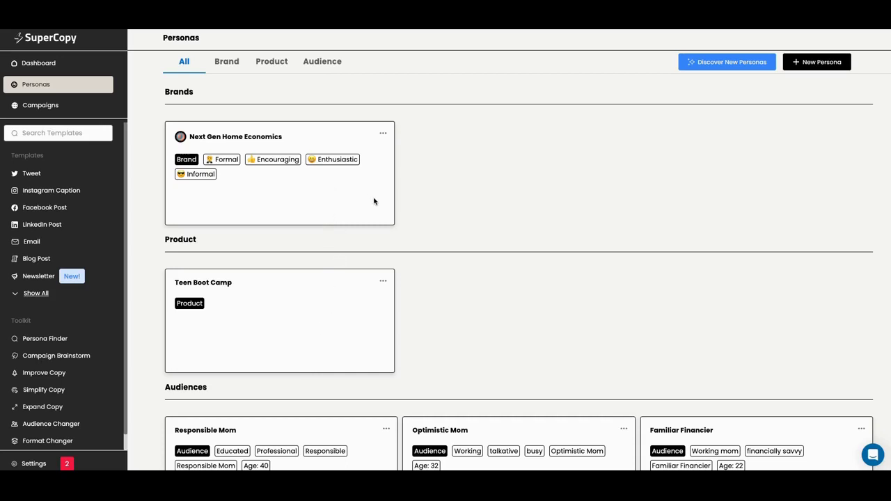
scroll(380, 204, "down", 1)
scroll(383, 179, "up", 1)
scroll(270, 184, "down", 1)
scroll(271, 184, "down", 3)
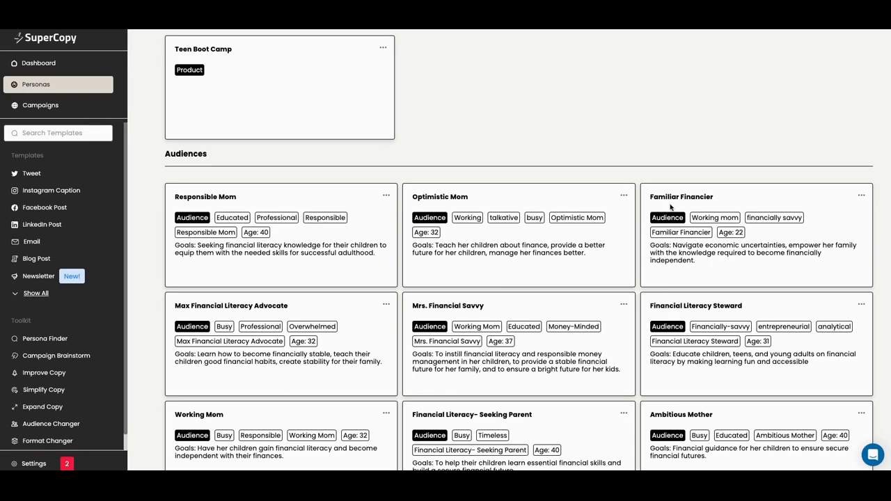
scroll(627, 216, "down", 1)
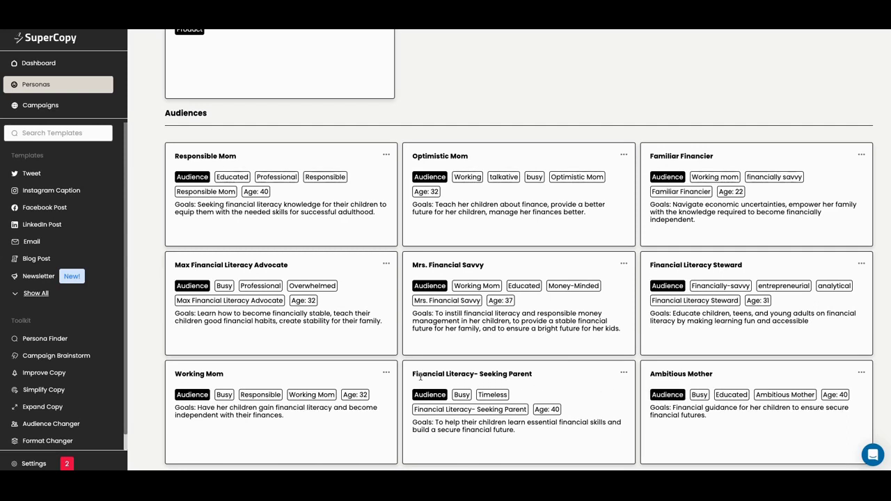
scroll(318, 384, "up", 1)
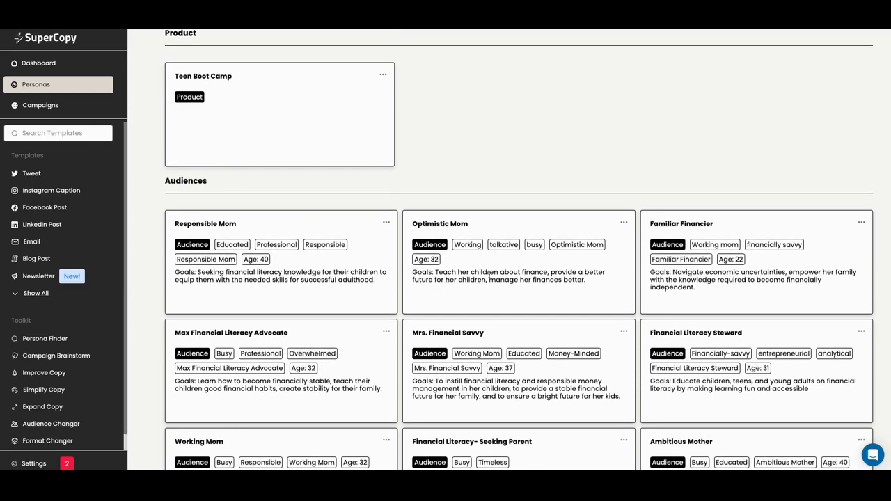
scroll(728, 278, "down", 1)
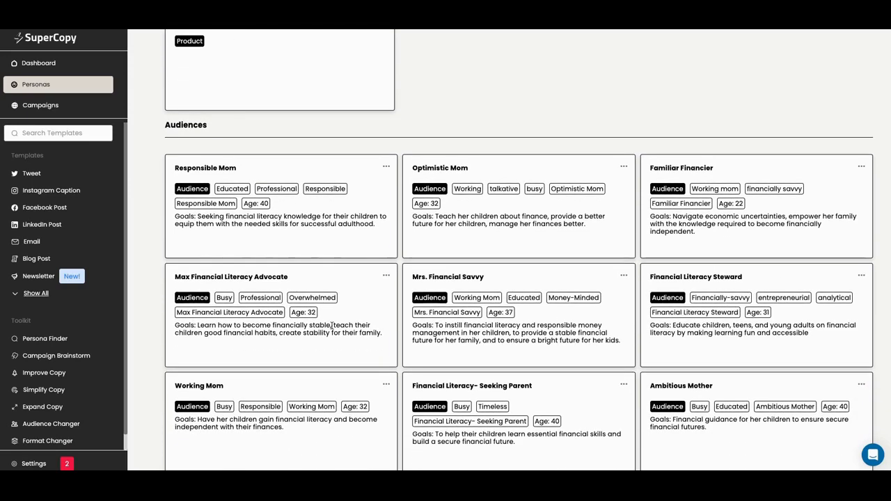
scroll(282, 336, "down", 1)
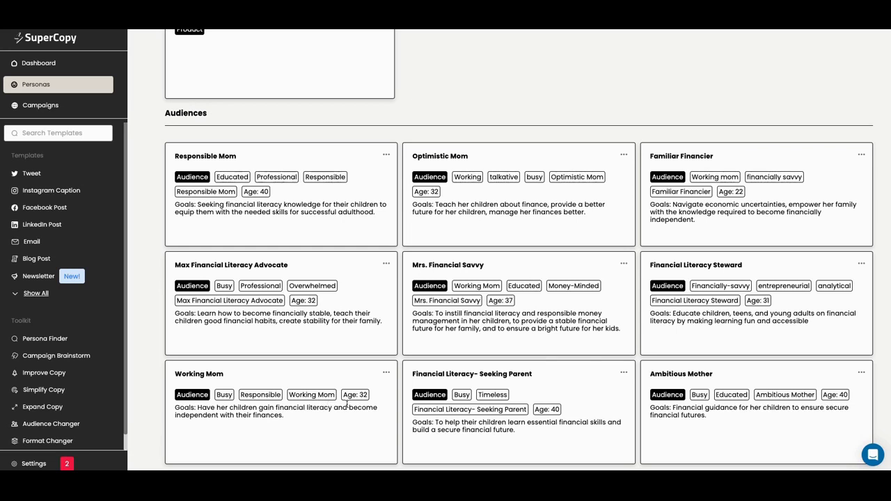
scroll(347, 404, "up", 2)
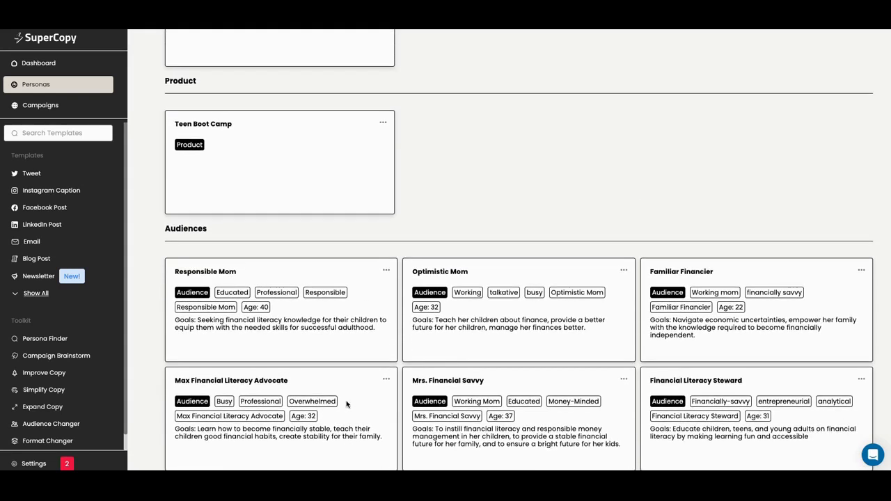
scroll(347, 404, "up", 1)
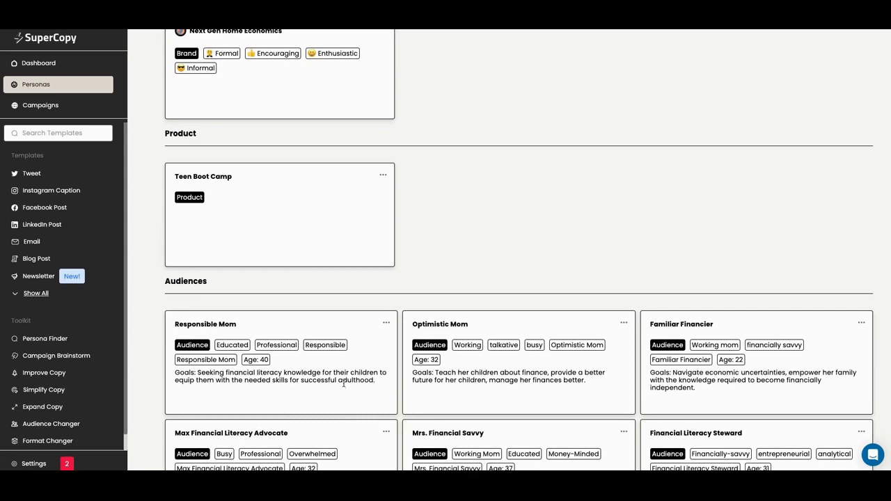
- Open the Responsible Mom audience persona, review its age range, attributes, location and goals, and close it without changes
left_click(386, 323)
left_click(372, 339)
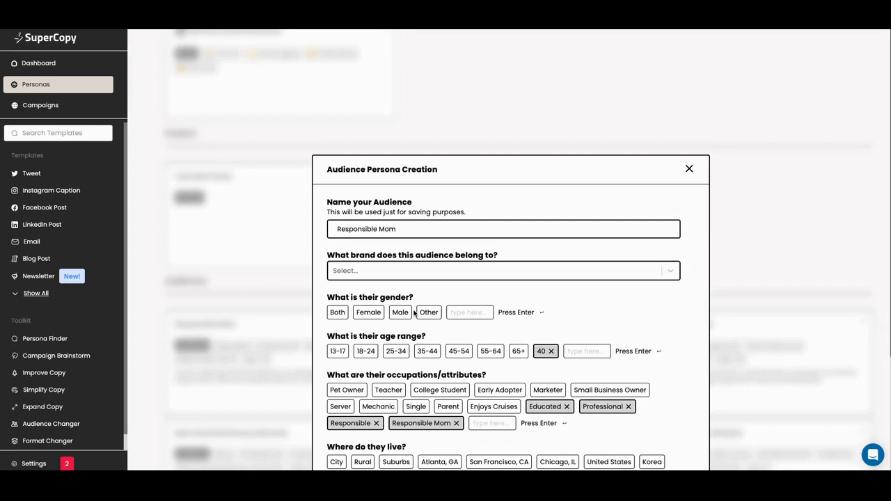
scroll(546, 294, "down", 2)
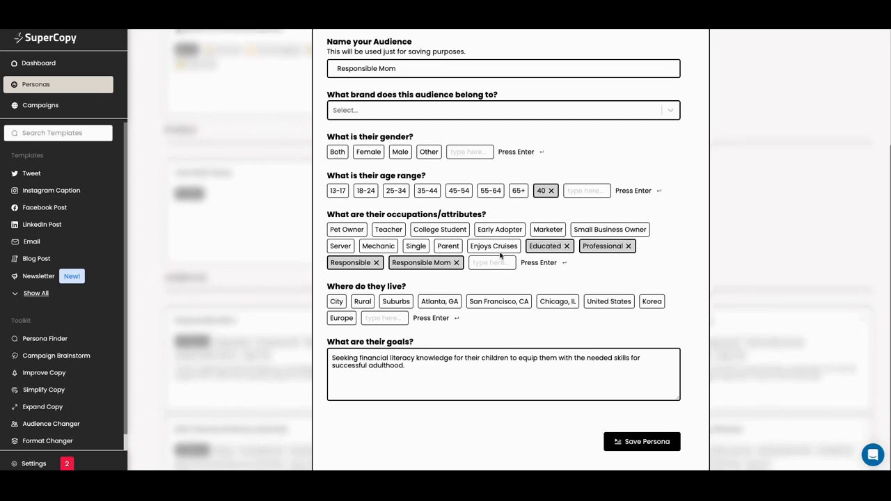
scroll(518, 223, "up", 1)
scroll(524, 213, "up", 1)
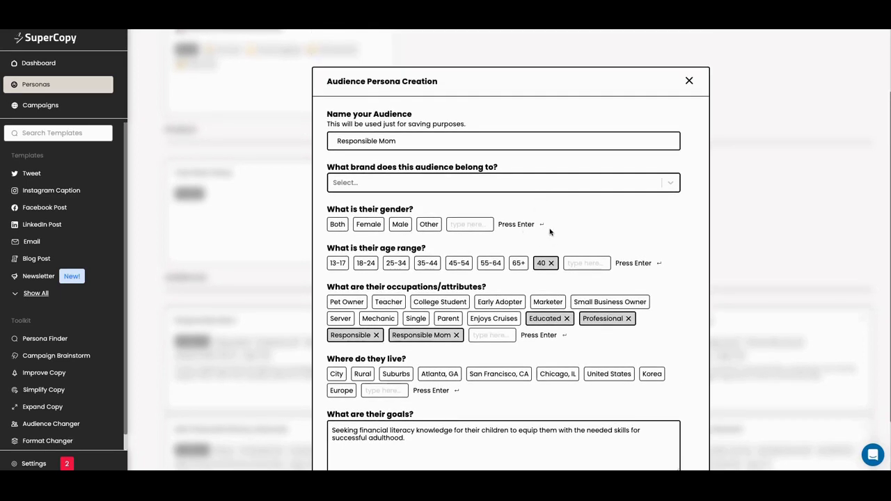
left_click(691, 82)
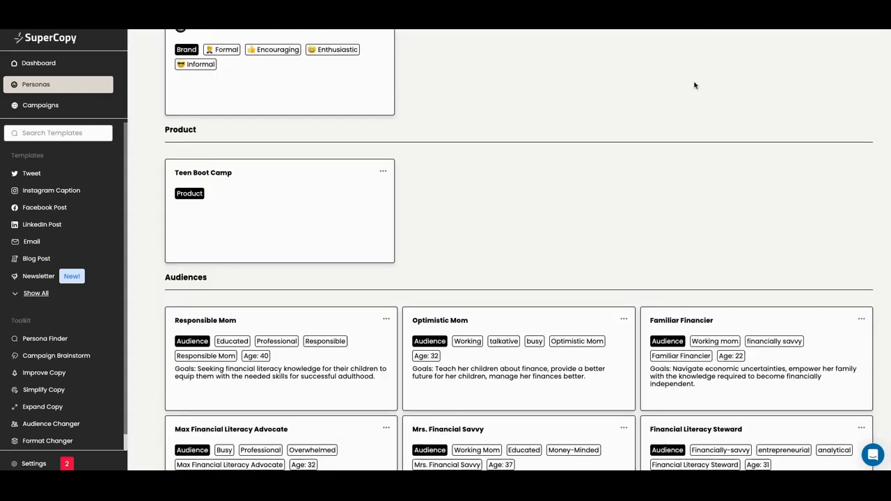
- Discover new audience personas with the Persona Finder for the Next Gen Home Economics brand
scroll(630, 122, "up", 2)
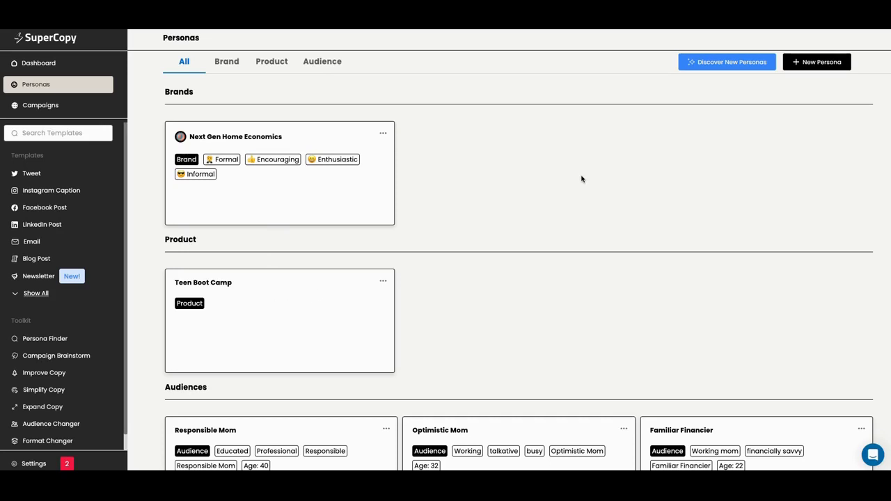
left_click(709, 66)
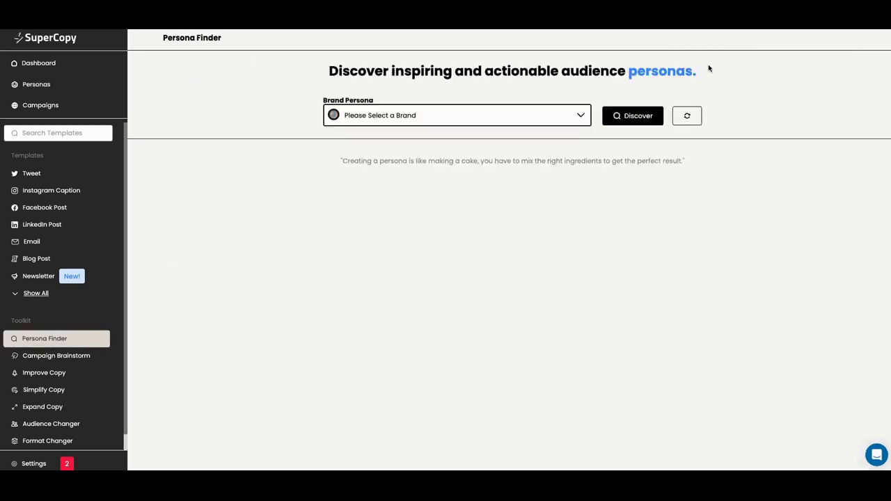
left_click(579, 117)
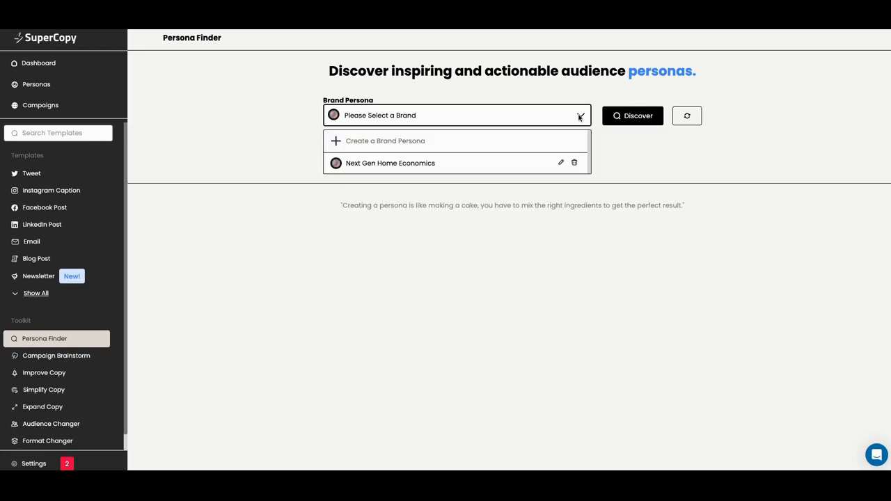
left_click(493, 163)
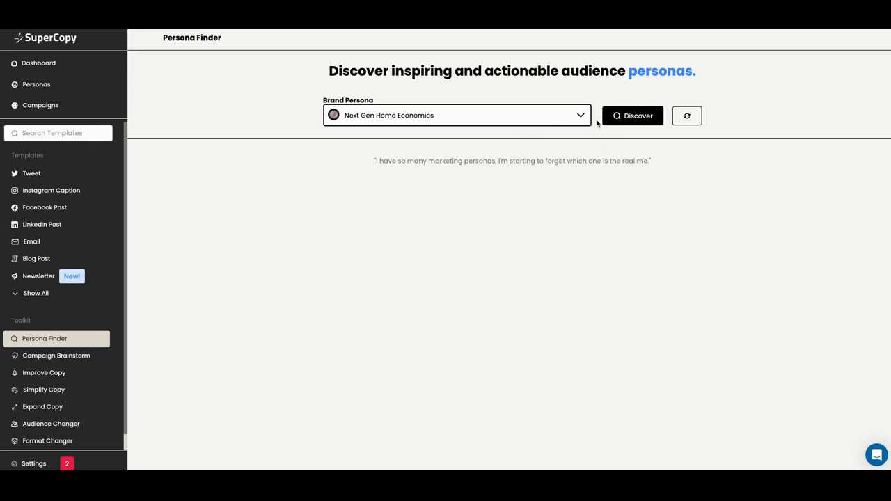
left_click(628, 120)
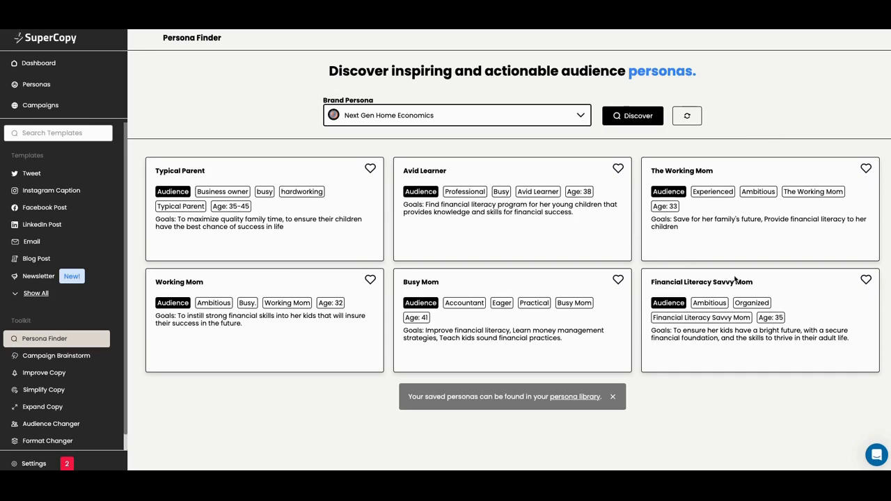
- Save all six suggested audience personas, from Financial Literacy Savvy Mom to Typical Parent, to the persona library
left_click(866, 280)
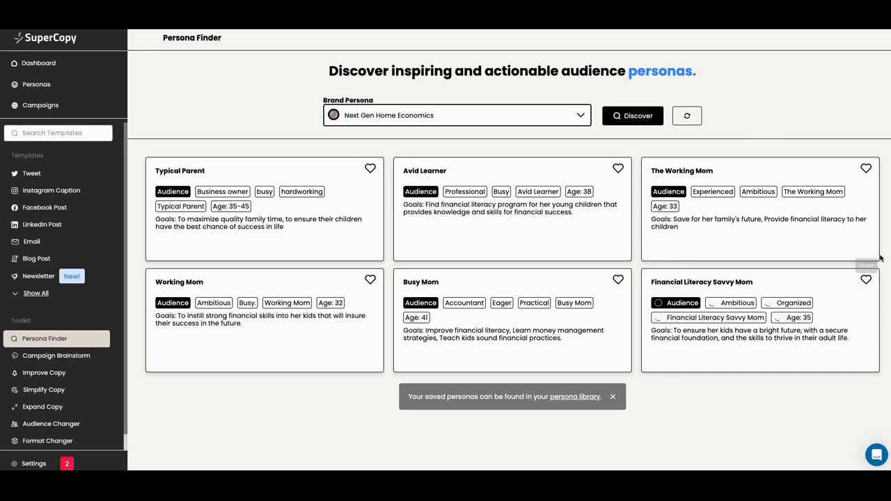
left_click(866, 169)
left_click(618, 169)
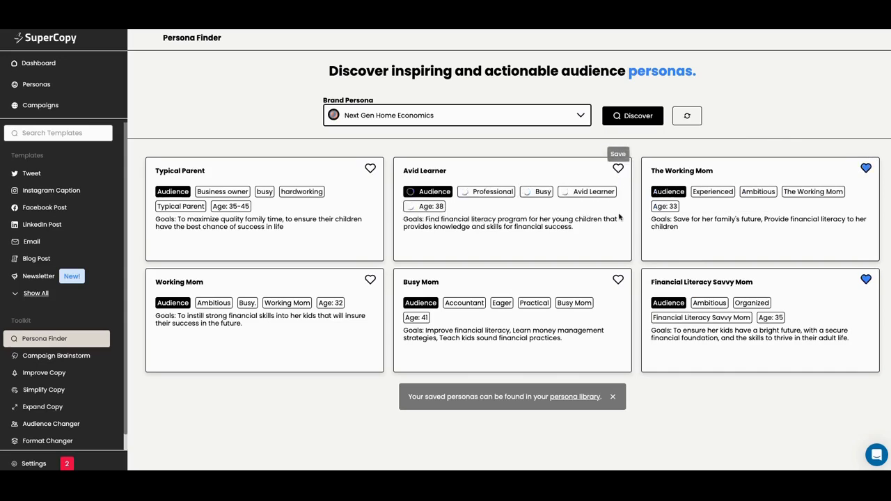
left_click(617, 278)
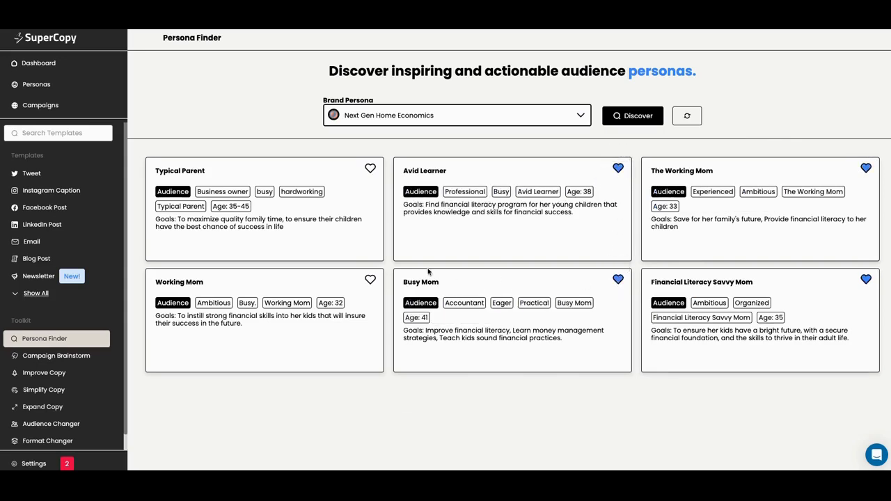
left_click(370, 281)
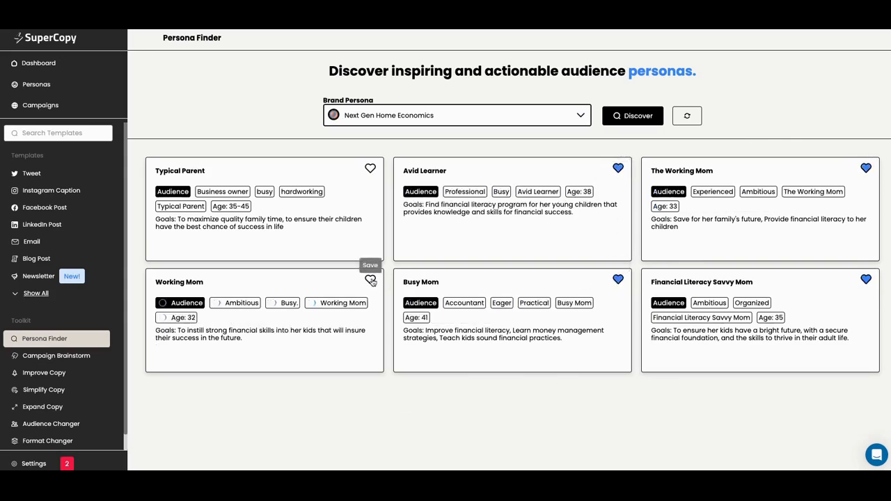
left_click(371, 169)
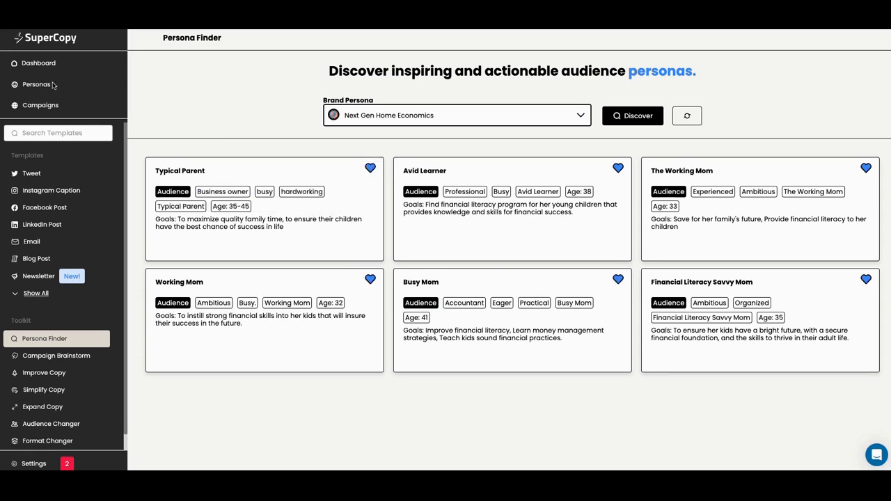
- Filter the dashboard templates to Social Media and open the Facebook Post template
left_click(40, 64)
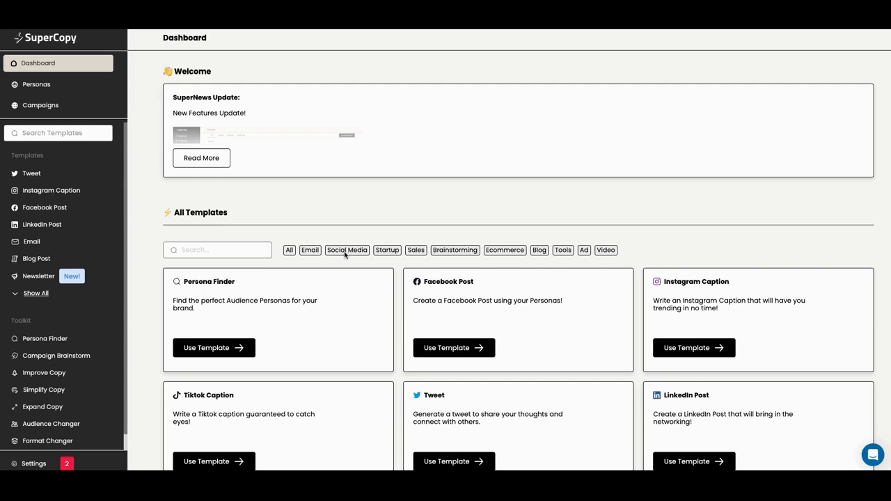
left_click(40, 85)
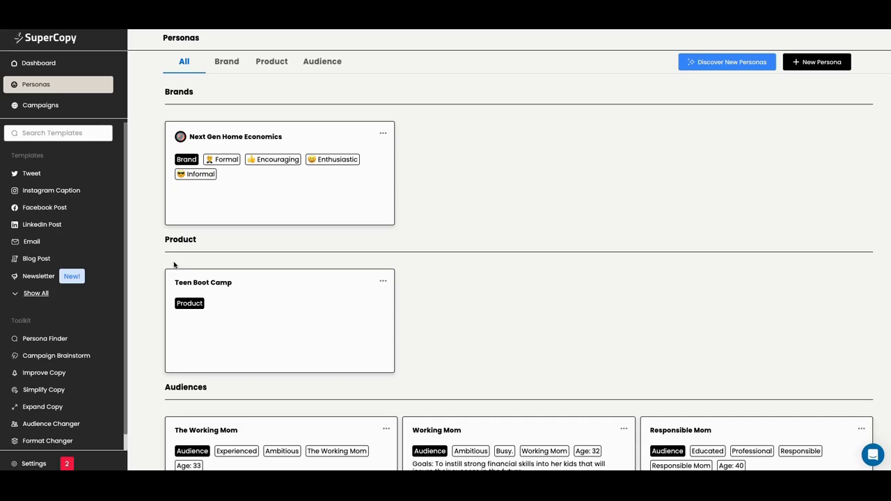
left_click(45, 67)
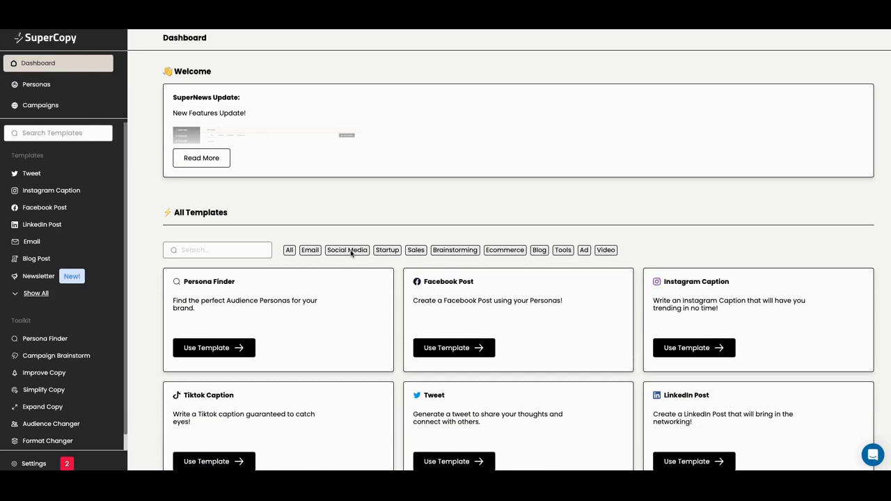
left_click(352, 252)
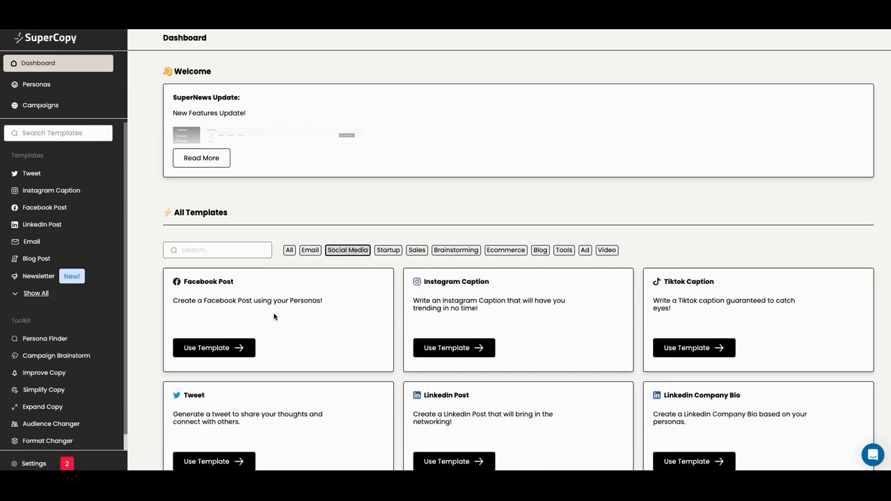
left_click(221, 352)
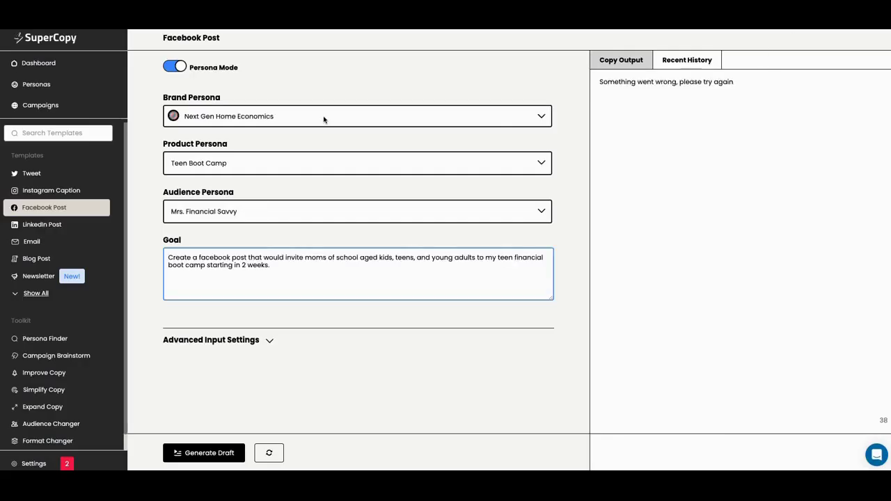
- Choose Next Gen Home Economics as the brand persona and Teen Boot Camp as the product persona for the Facebook post
left_click(310, 119)
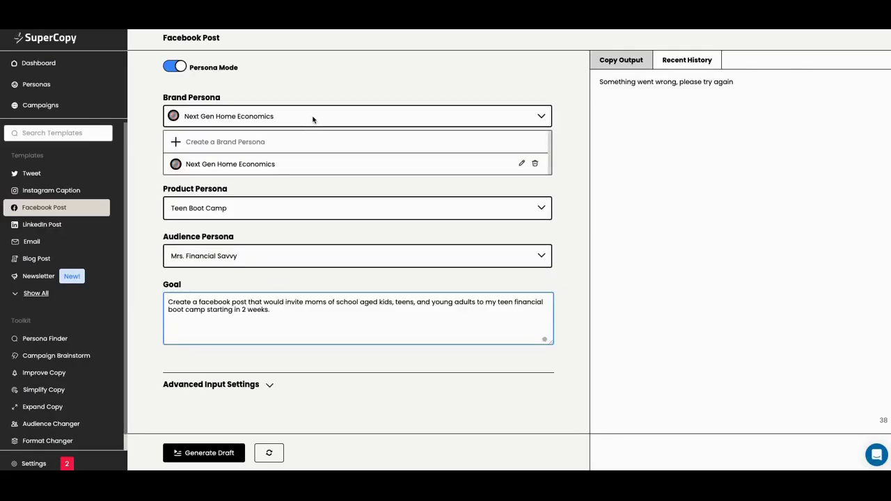
left_click(268, 164)
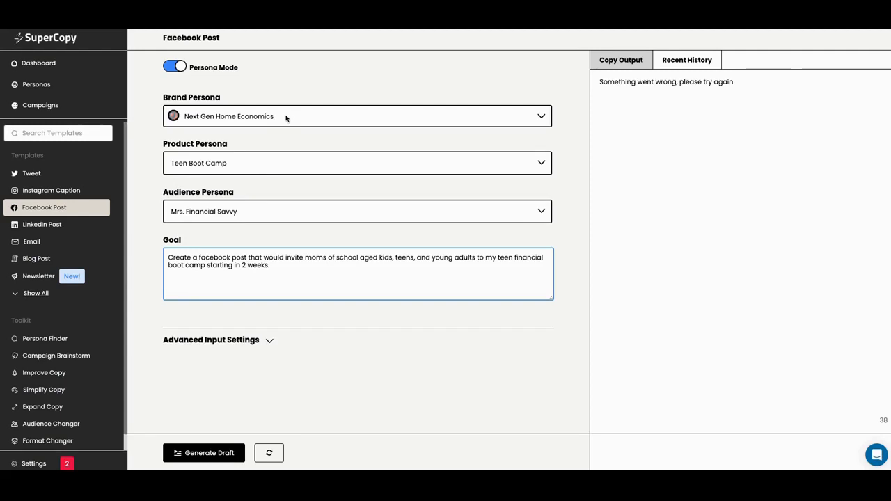
left_click(259, 166)
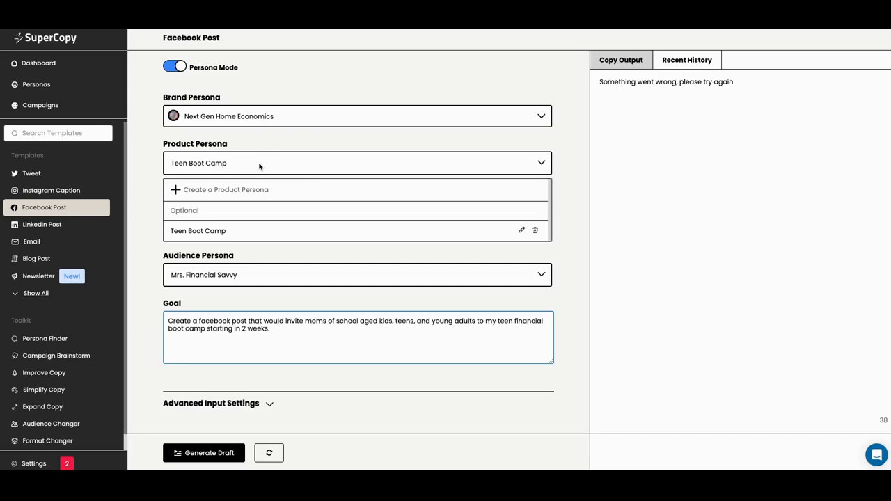
left_click(234, 230)
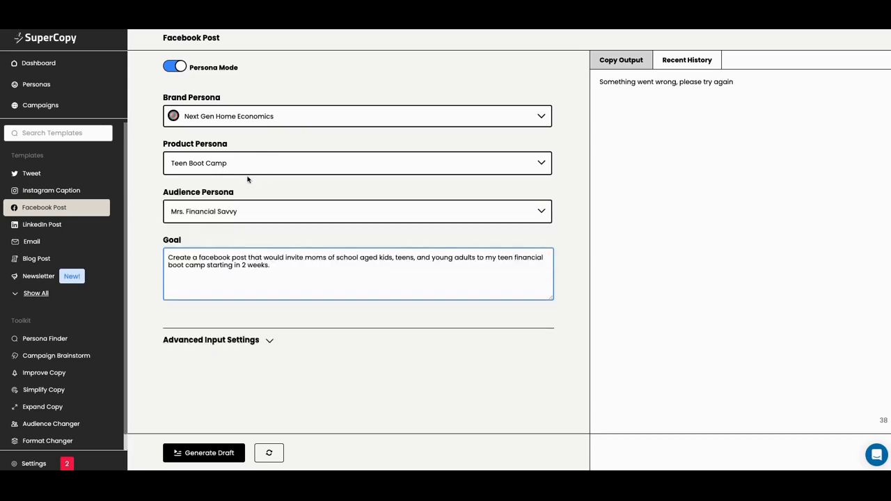
- Change the Facebook post's audience persona to Financial Literacy Savvy Mom and generate the draft
left_click(229, 216)
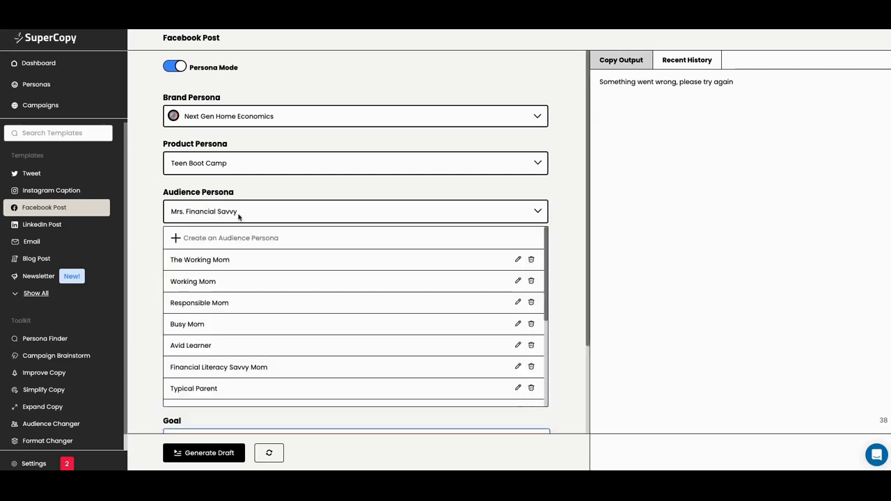
scroll(220, 326, "down", 1)
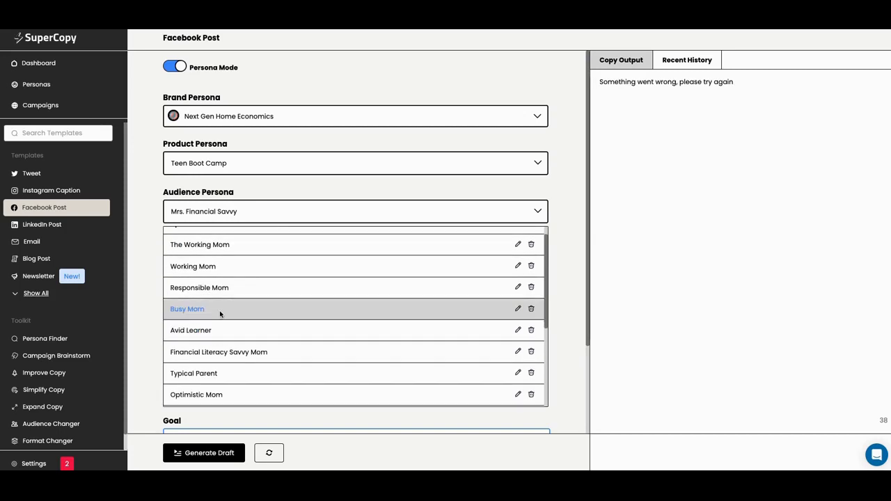
left_click(218, 352)
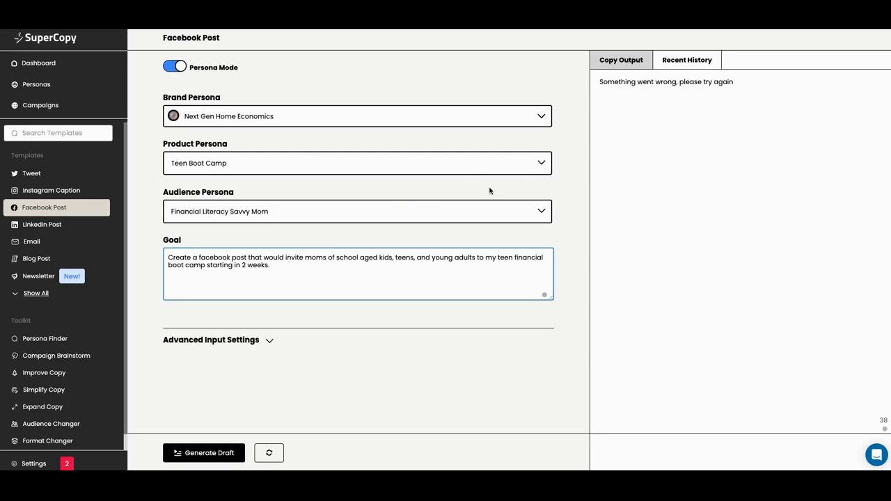
left_click(209, 453)
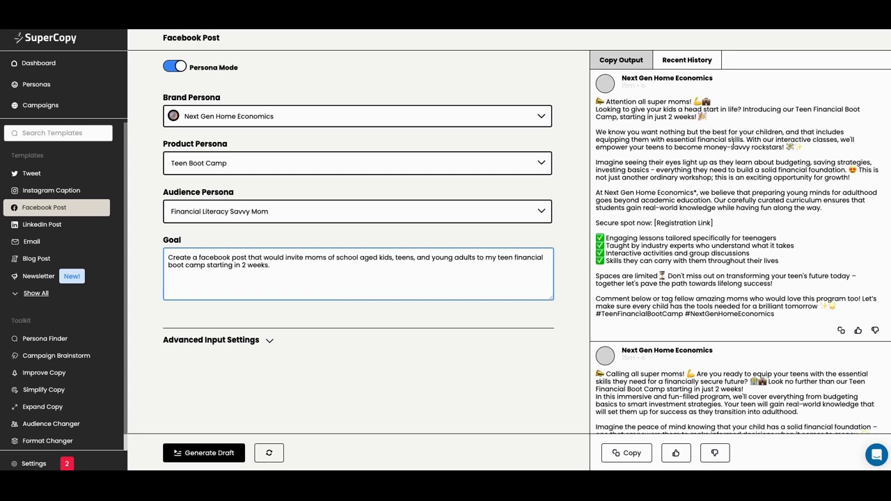
- Read through the generated Facebook post variations for the Teen Financial Boot Camp
scroll(730, 146, "down", 2)
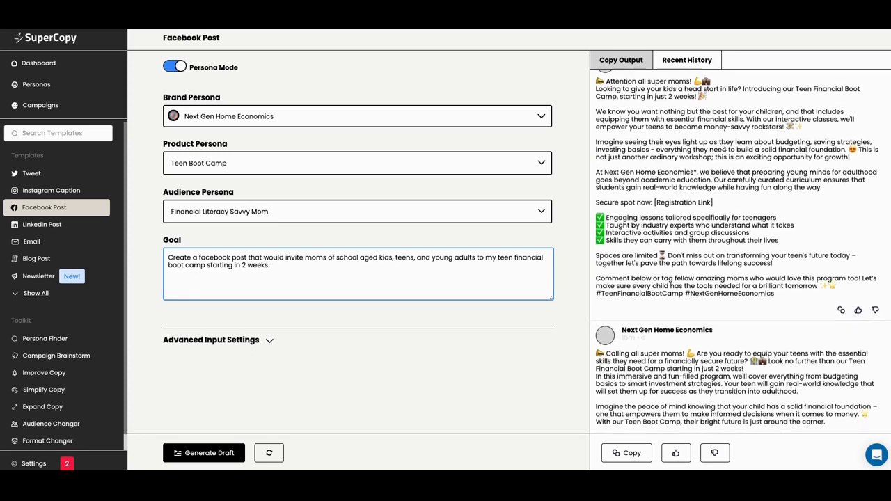
scroll(725, 149, "down", 3)
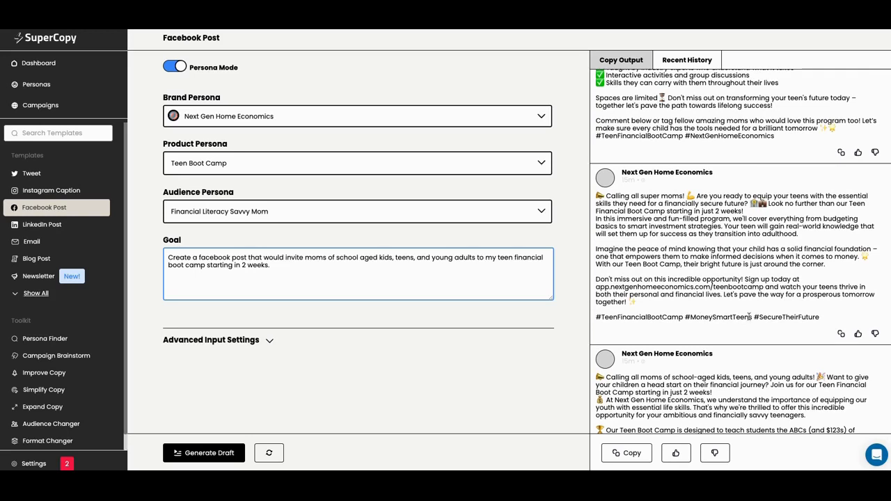
scroll(761, 315, "up", 1)
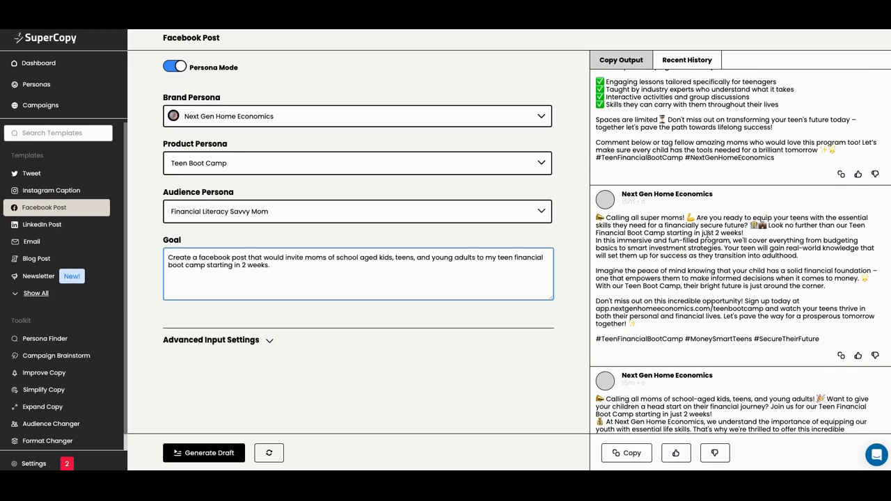
scroll(733, 230, "down", 2)
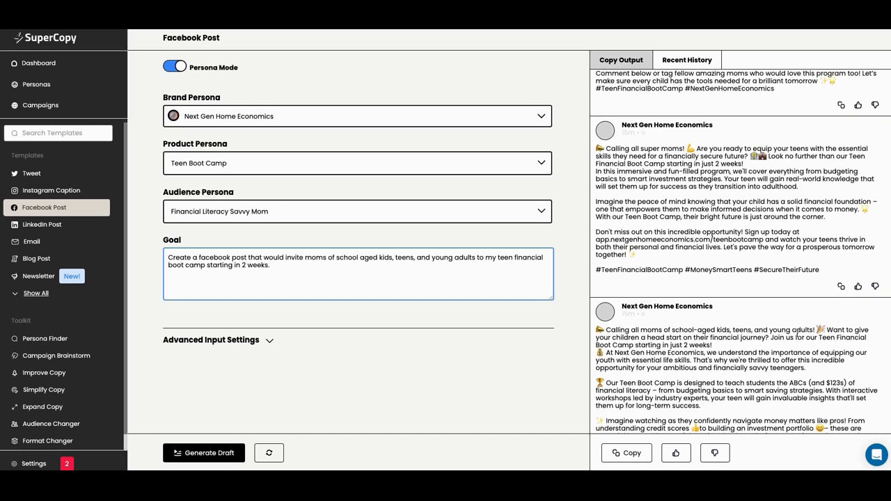
scroll(703, 340, "down", 6)
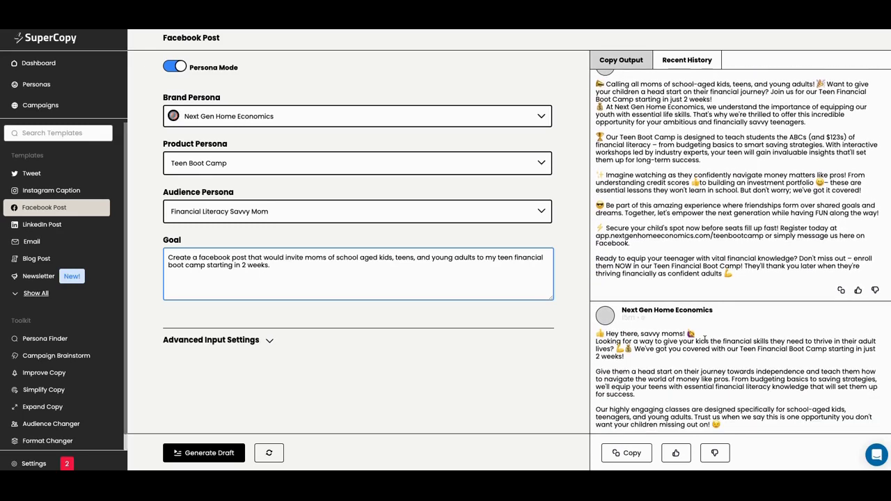
scroll(714, 332, "down", 2)
scroll(713, 332, "down", 10)
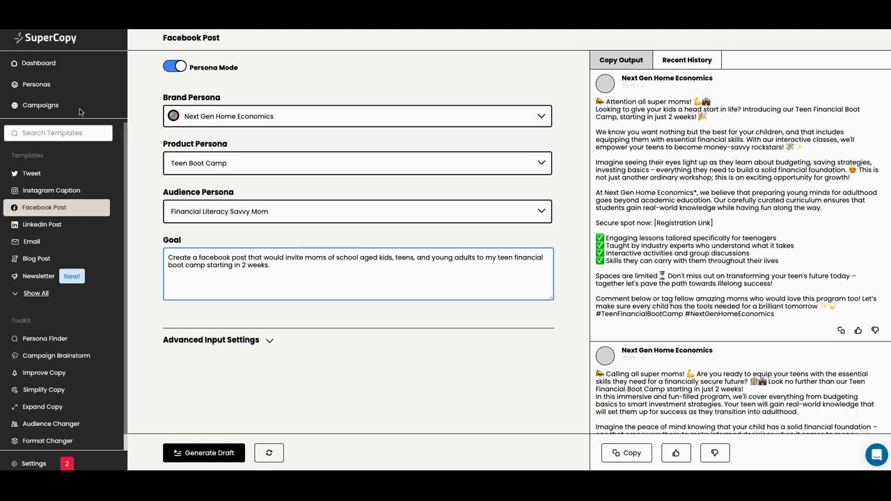
- Filter the dashboard templates to Blog and open the Short Blog template
left_click(45, 66)
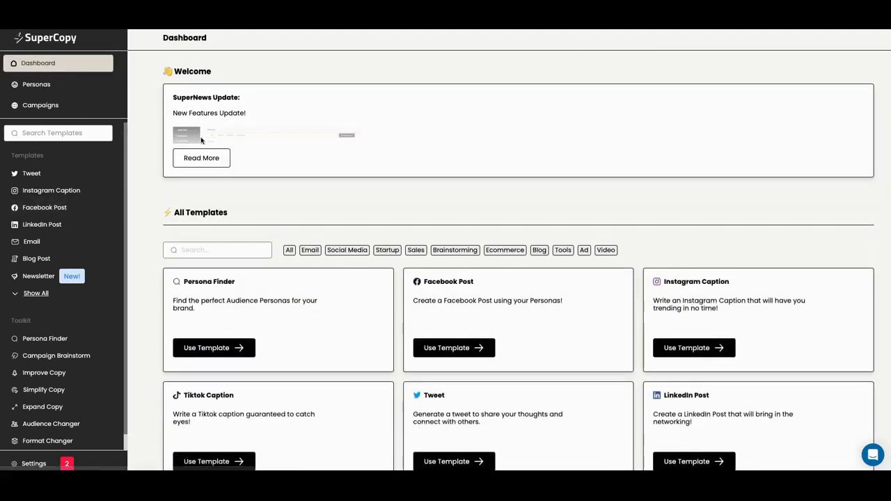
left_click(539, 252)
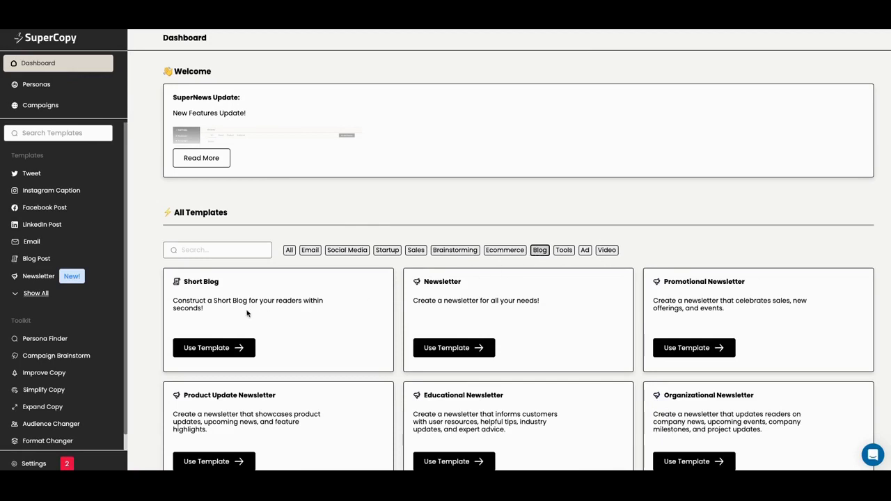
left_click(207, 350)
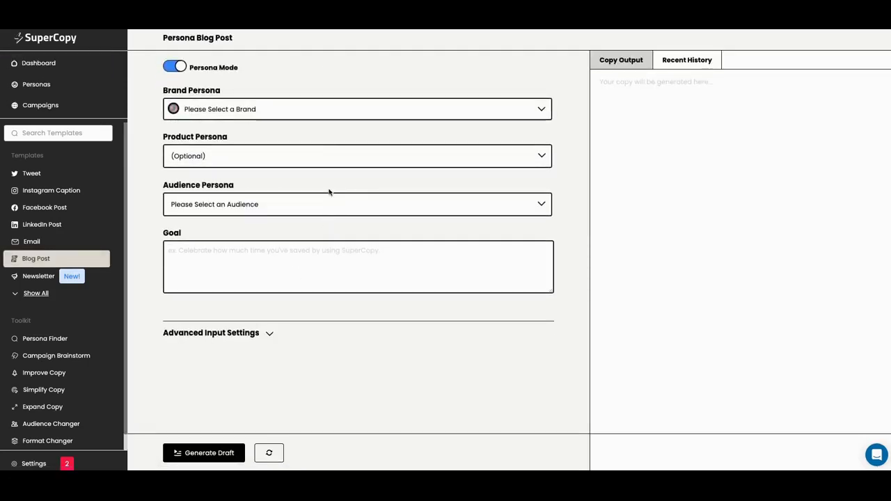
- Set the blog post's brand persona to Next Gen Home Economics, product persona to Teen Boot Camp and audience persona to Mrs. Financial Savvy
left_click(290, 112)
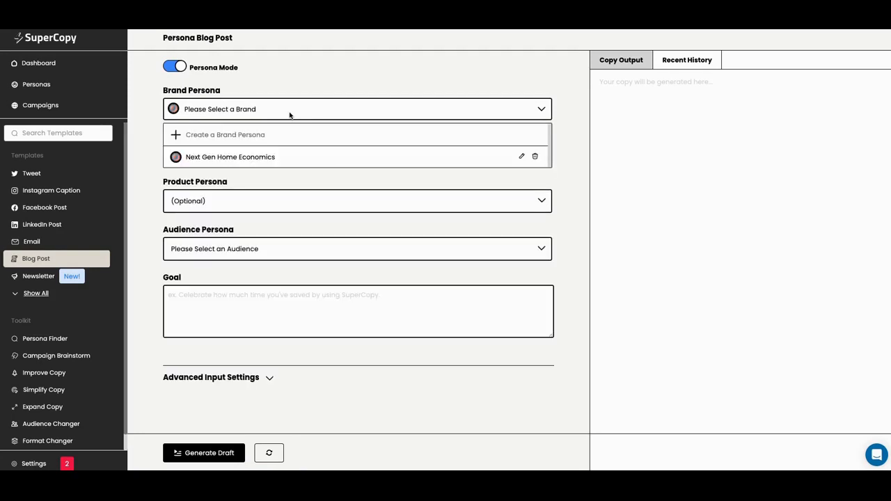
left_click(243, 159)
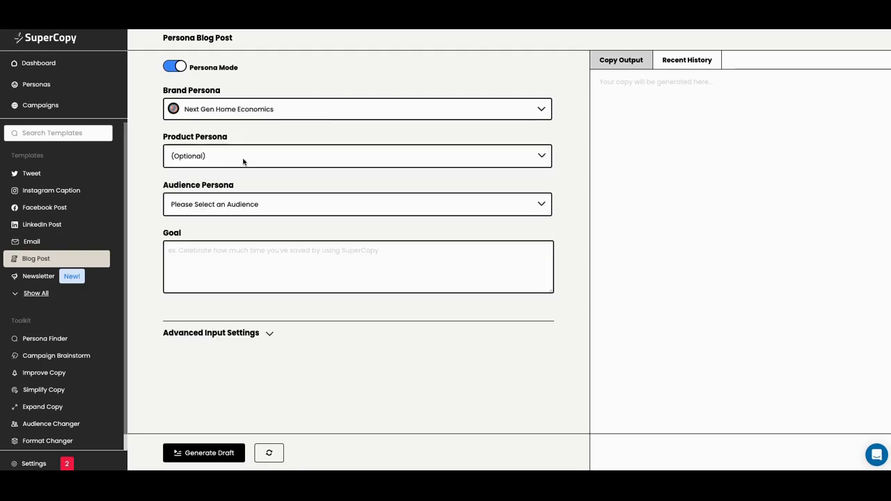
left_click(239, 161)
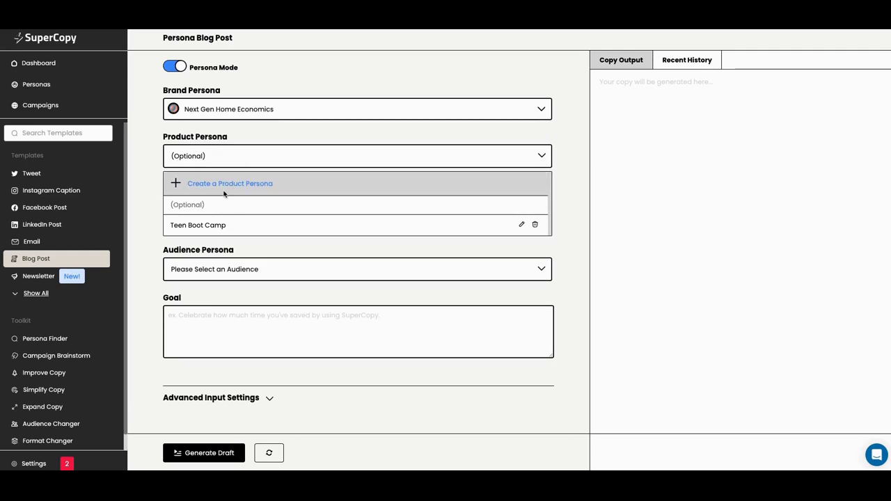
left_click(215, 227)
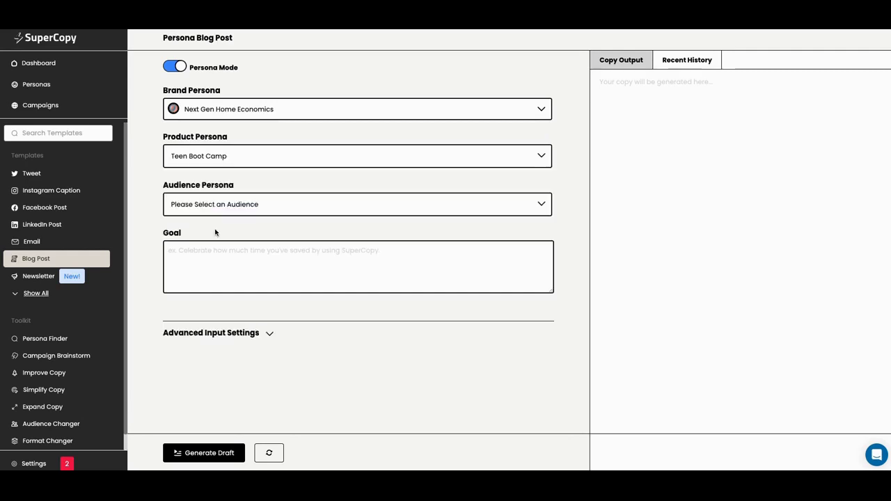
left_click(217, 209)
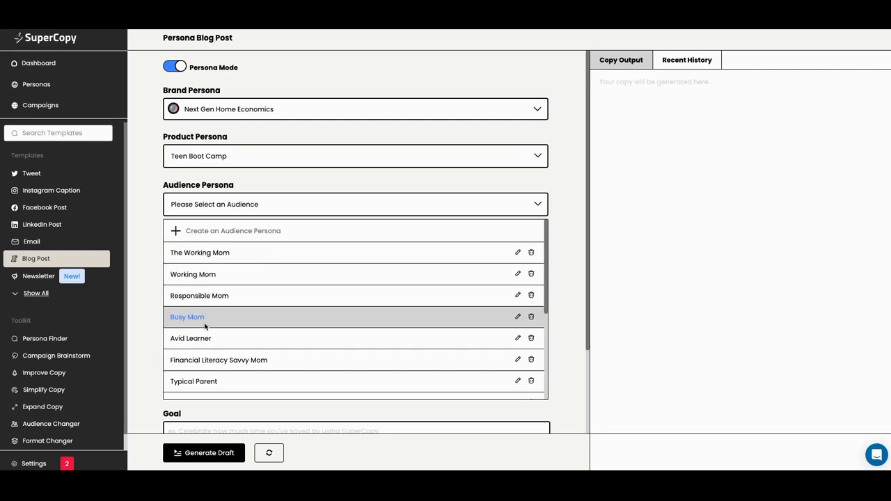
scroll(207, 346, "down", 2)
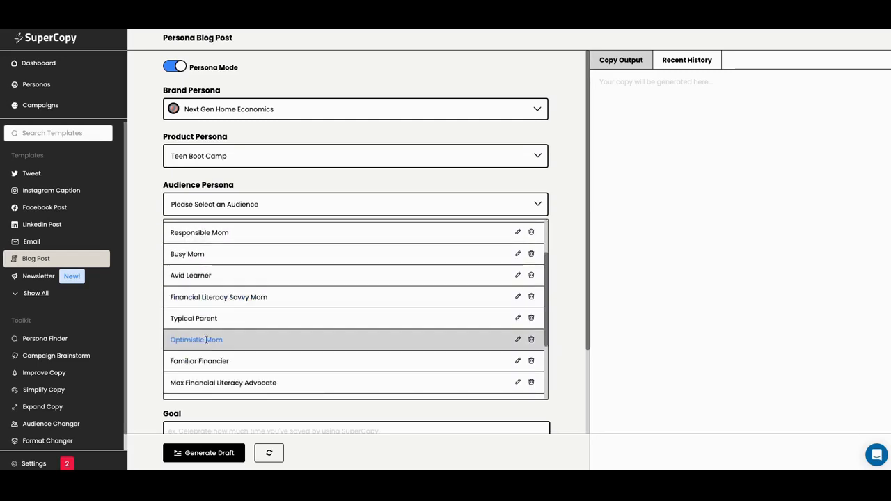
scroll(202, 362, "down", 1)
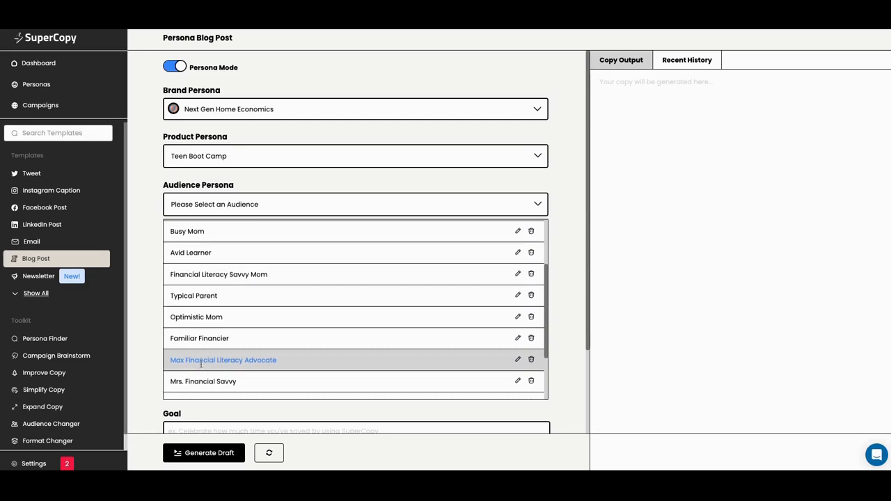
left_click(197, 380)
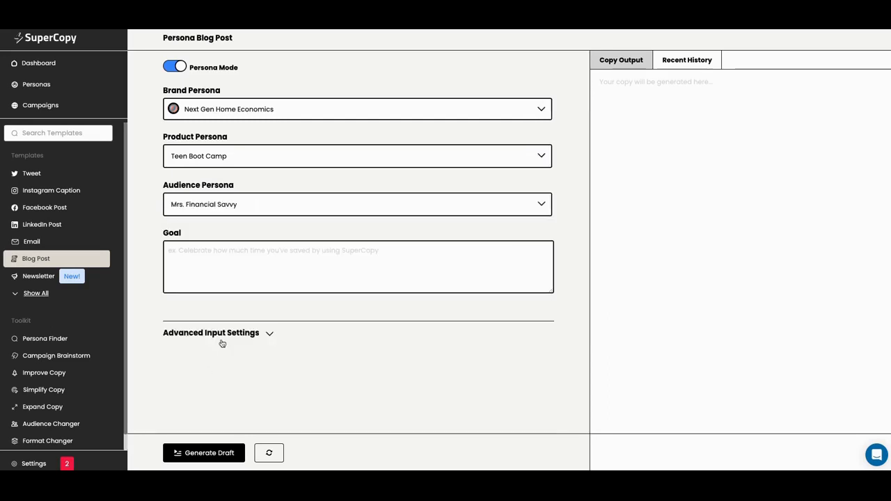
- Enter the goal "To write an article about teen savings and investing at a young age." and generate the blog draft
left_click(250, 258)
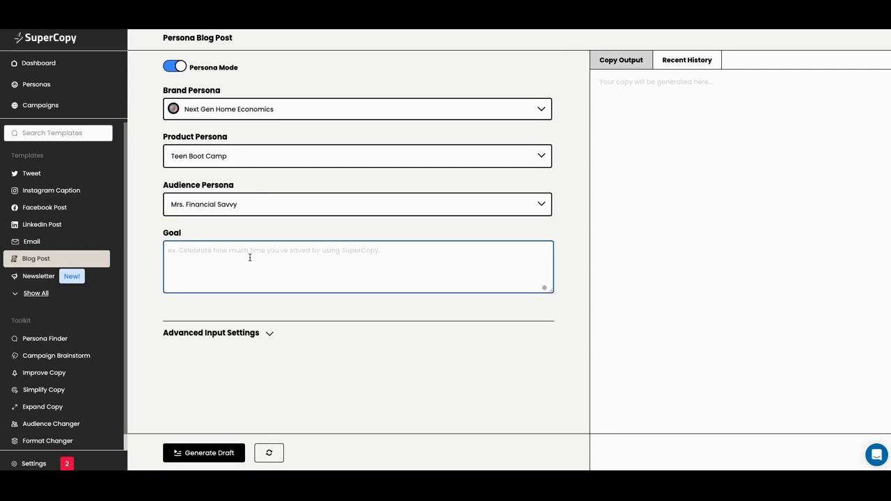
type("To ")
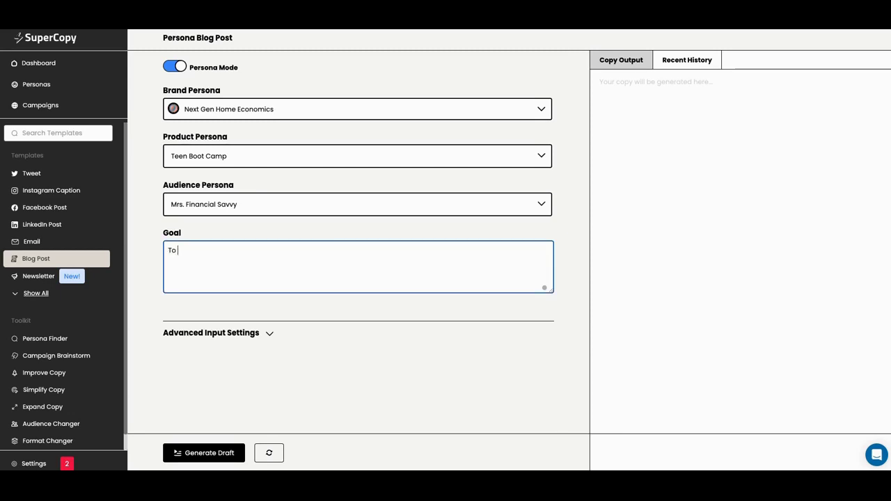
type("wr")
type("ticle about teen ")
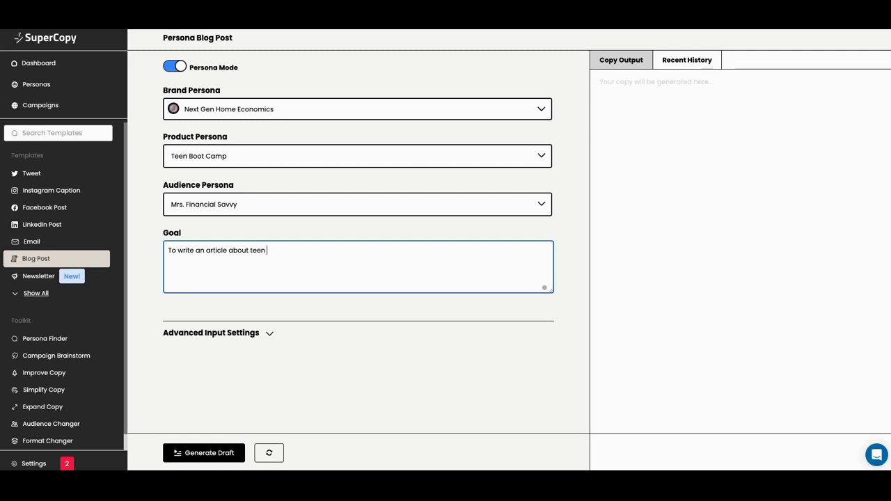
type("savings and investing")
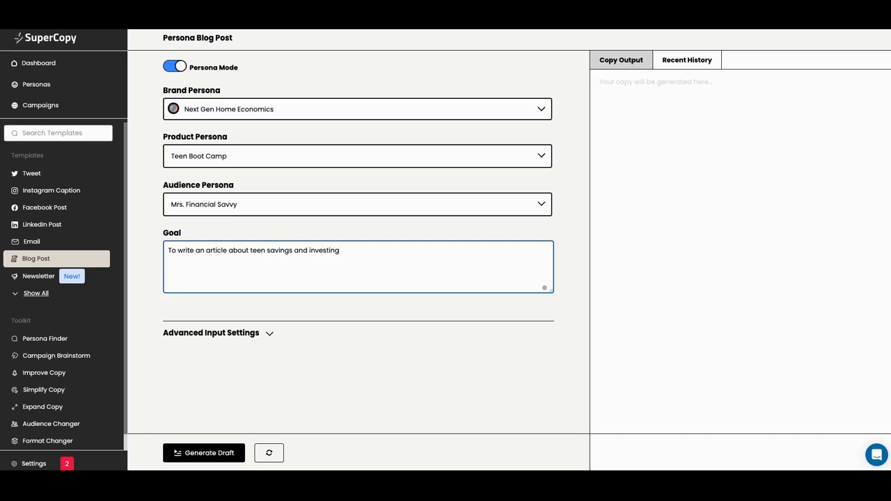
type("at a young age")
left_click(205, 455)
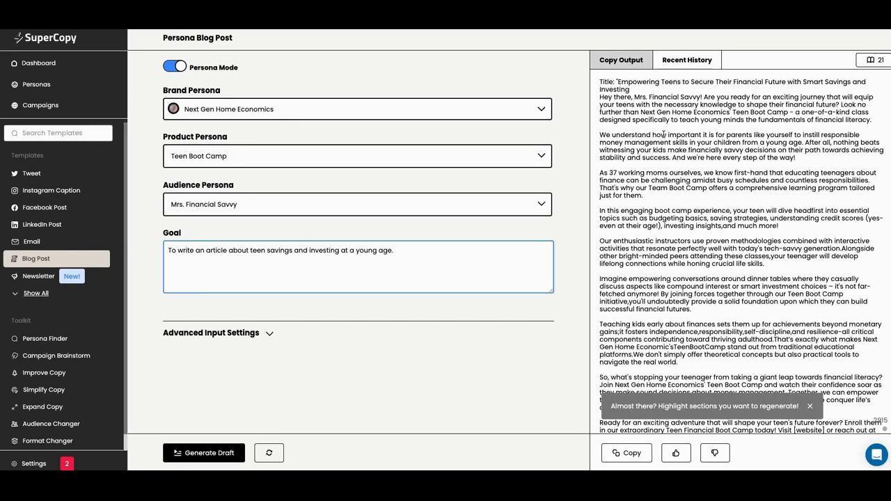
- Review the generated blog article and compare it with the 401k article in the NeuronWriter content editor
scroll(663, 135, "down", 1)
scroll(663, 134, "up", 1)
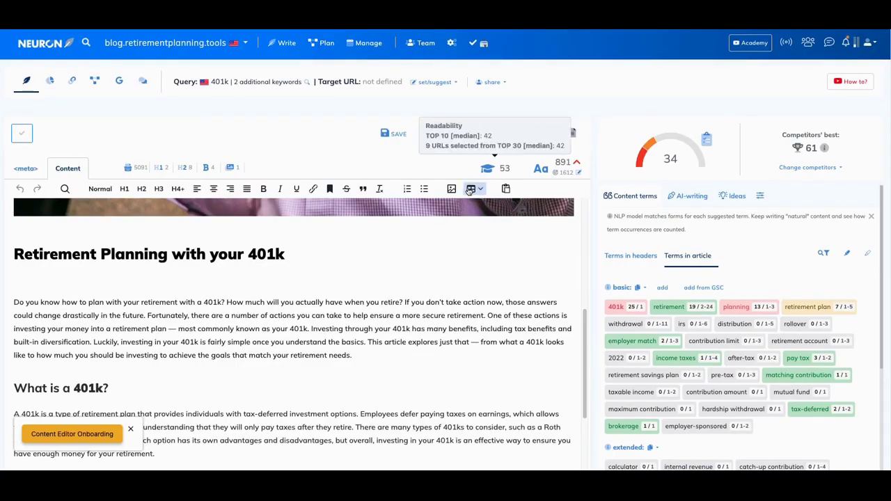
scroll(543, 223, "down", 1)
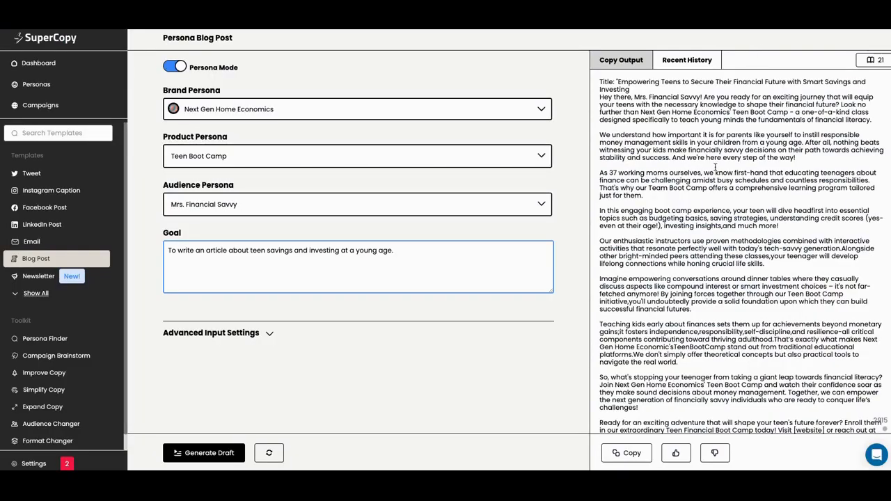
scroll(714, 174, "down", 1)
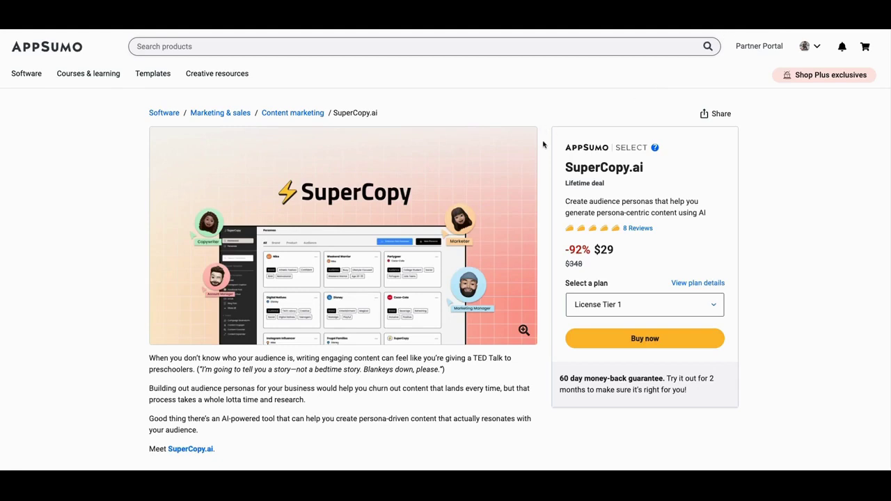
- Examine the SuperCopy.ai deal page on AppSumo, including its overview, license tiers and the features included in all plans
scroll(545, 145, "down", 10)
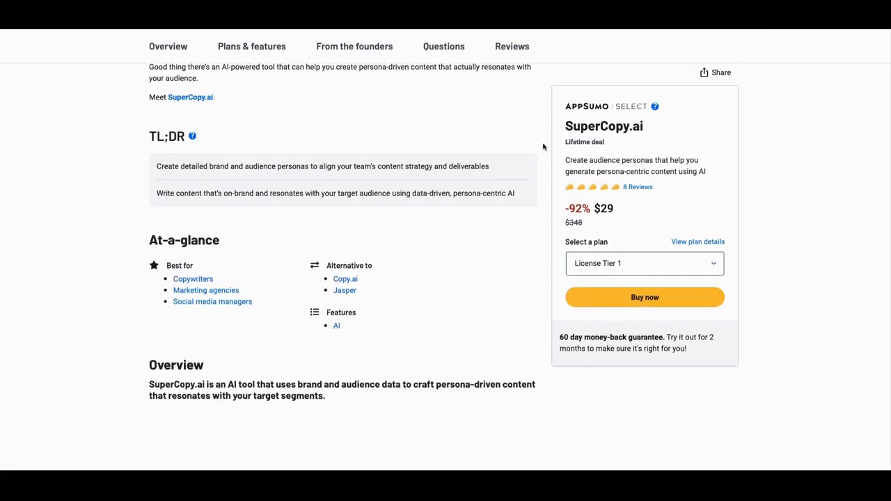
scroll(530, 158, "down", 15)
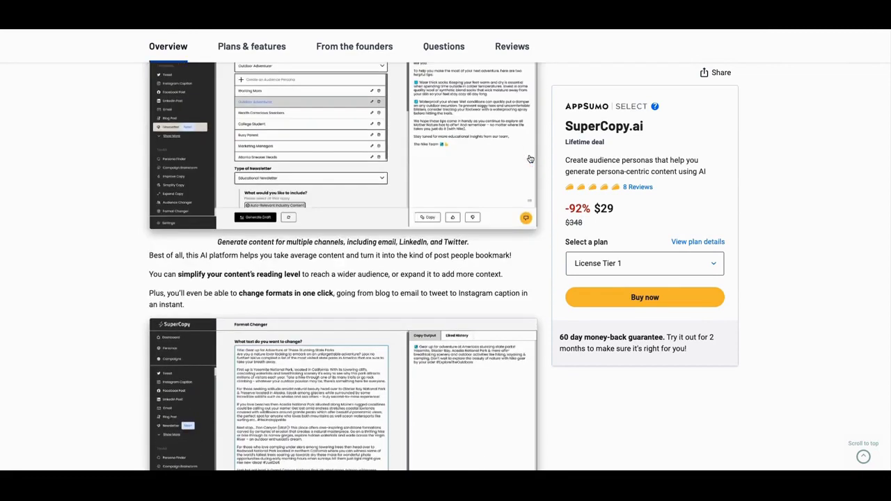
scroll(529, 159, "down", 15)
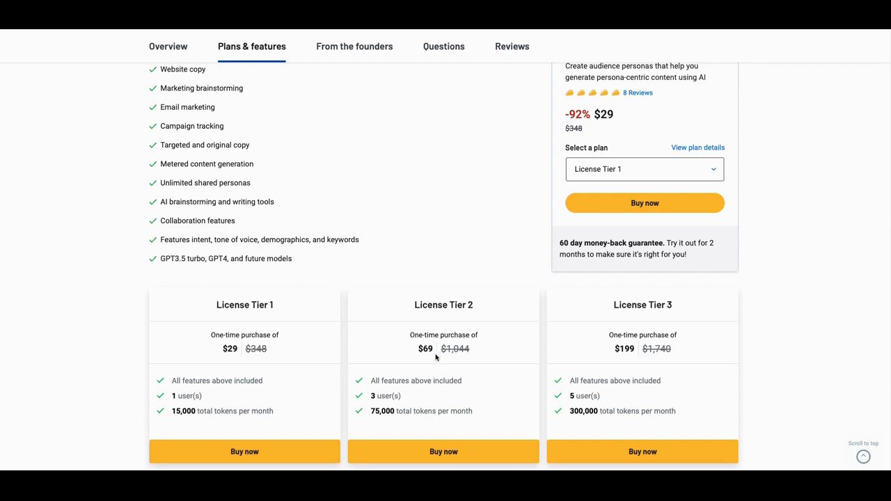
scroll(435, 357, "down", 1)
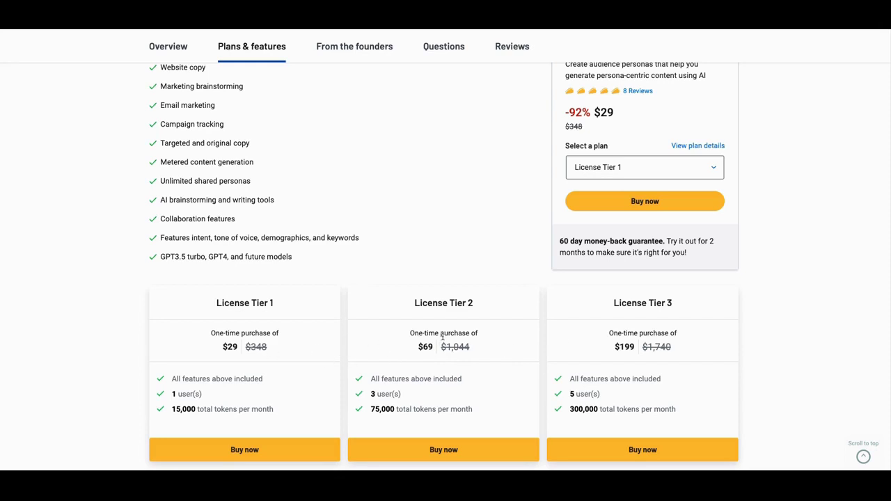
scroll(444, 337, "up", 2)
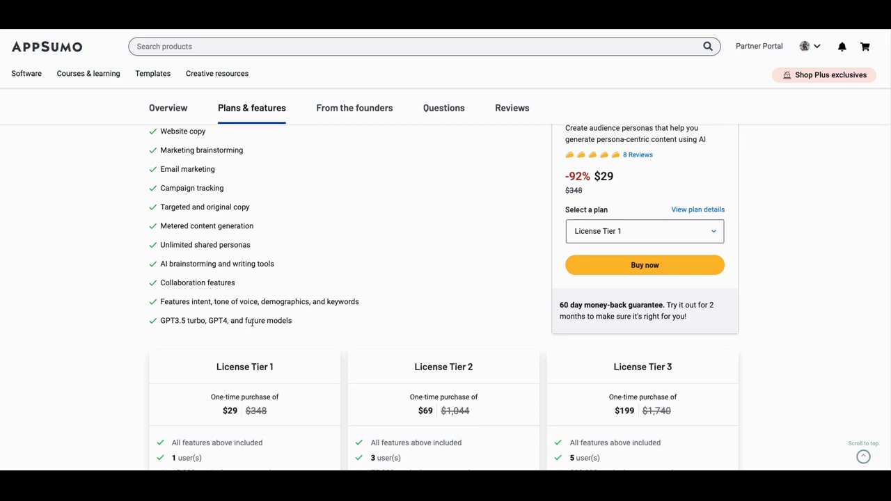
scroll(273, 320, "up", 2)
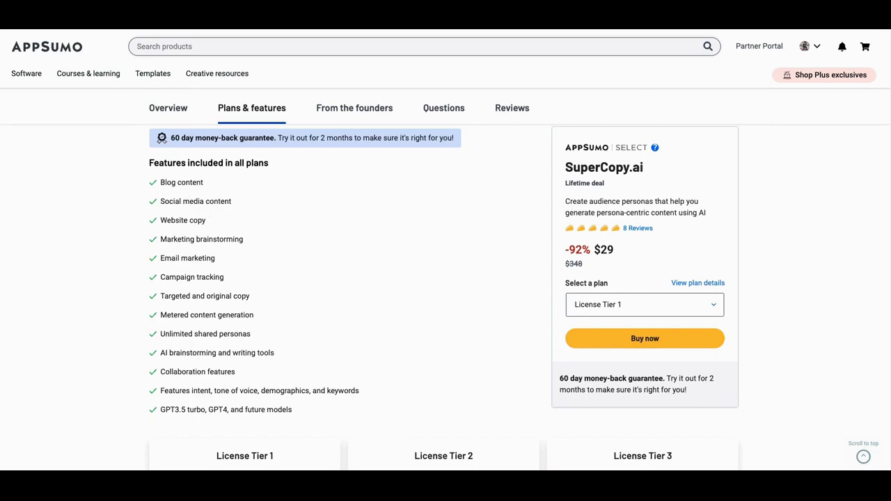
- Review the deal terms, features included in all plans and persona overview on the SuperCopy.ai AppSumo page
scroll(688, 192, "down", 1)
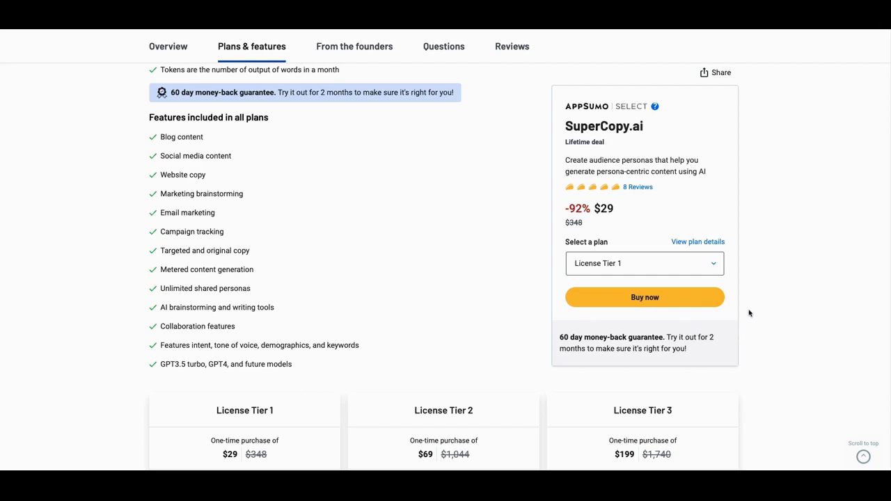
scroll(749, 313, "up", 1)
scroll(752, 309, "up", 3)
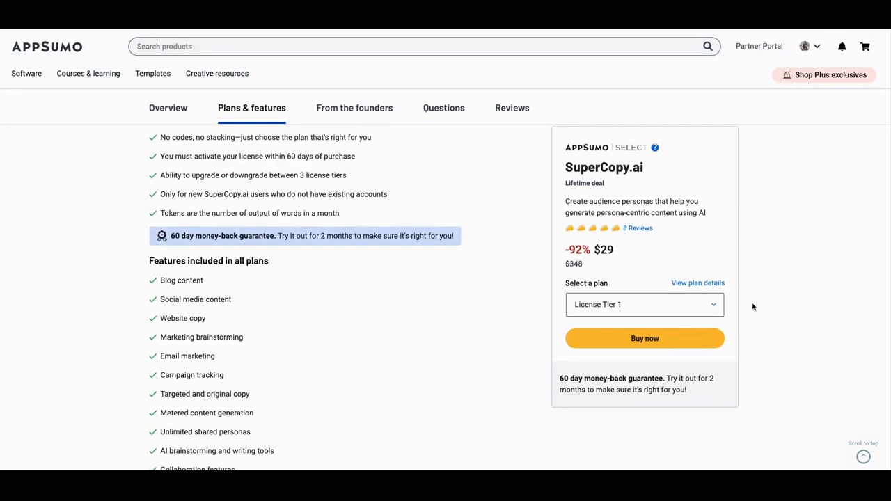
scroll(767, 292, "up", 2)
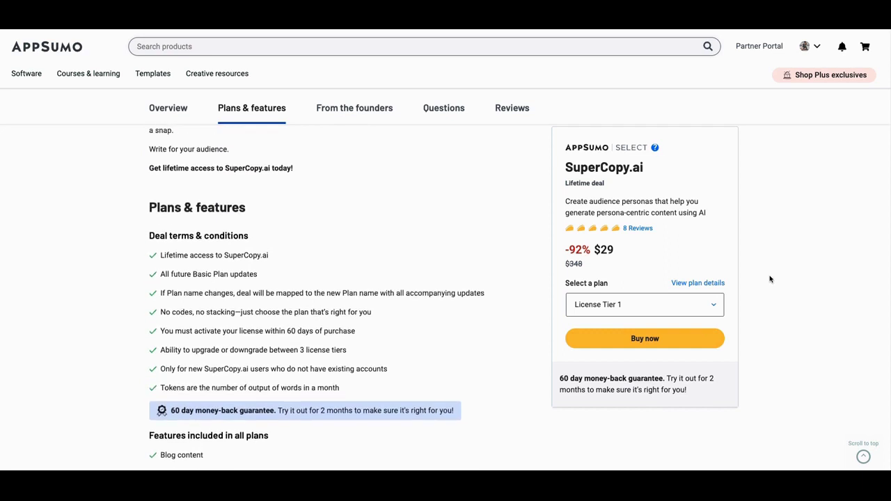
scroll(775, 262, "up", 1)
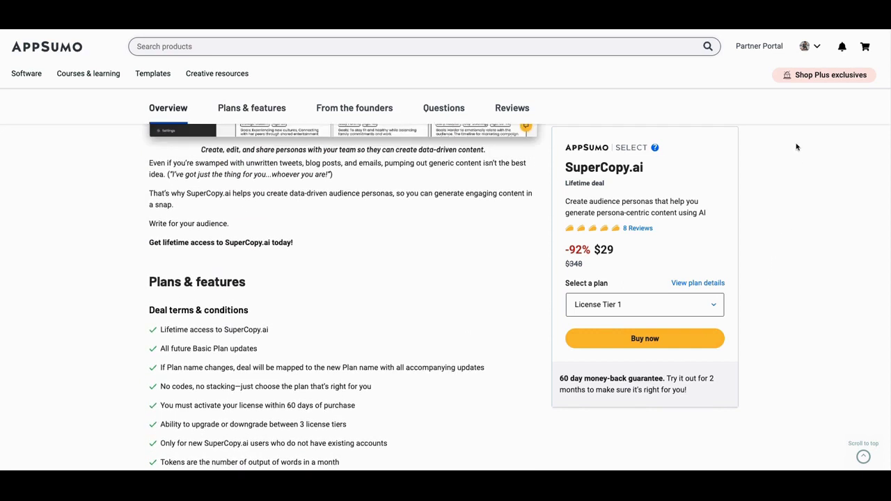
scroll(769, 186, "up", 5)
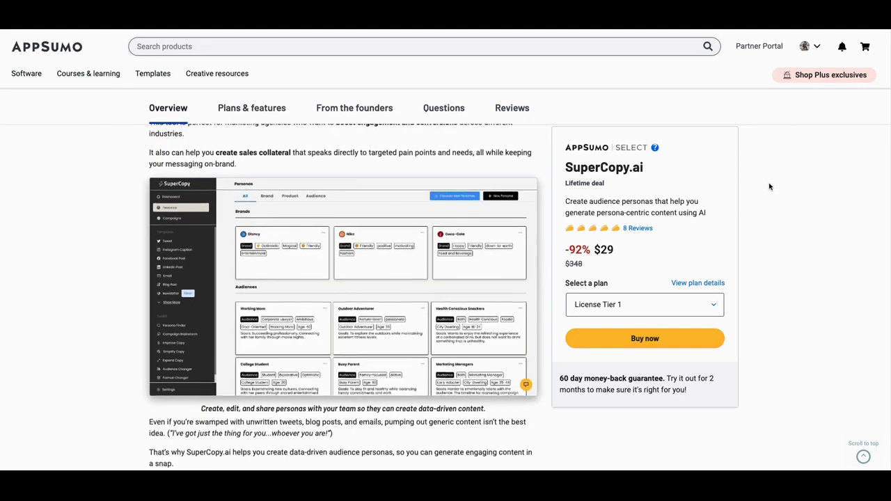
scroll(773, 169, "up", 3)
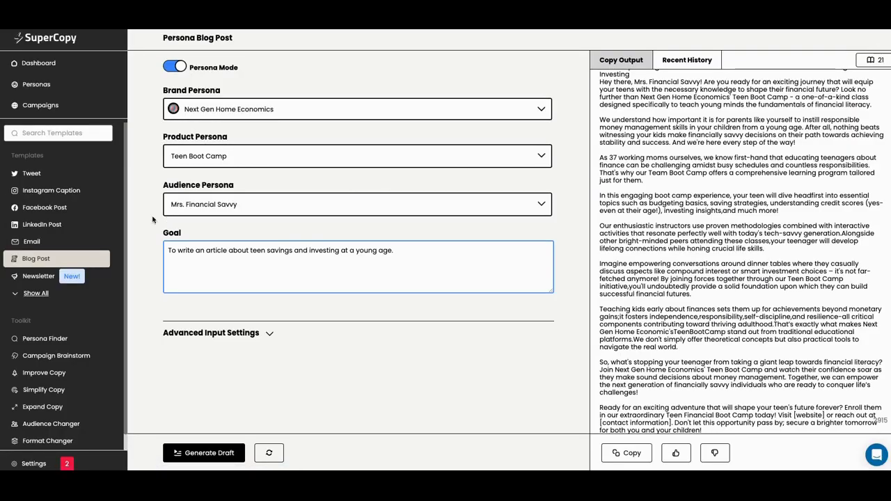
- Return to SuperCopy and open the Tweet template from the dashboard's template collection
left_click(39, 63)
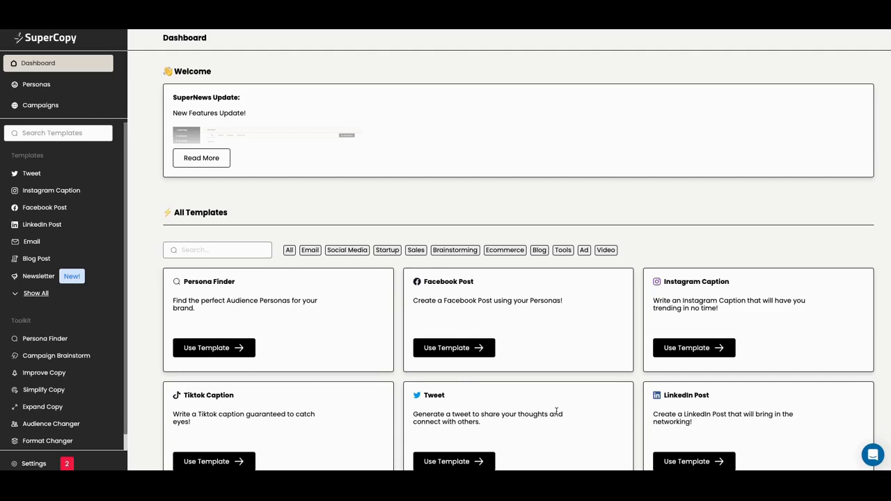
scroll(557, 411, "down", 1)
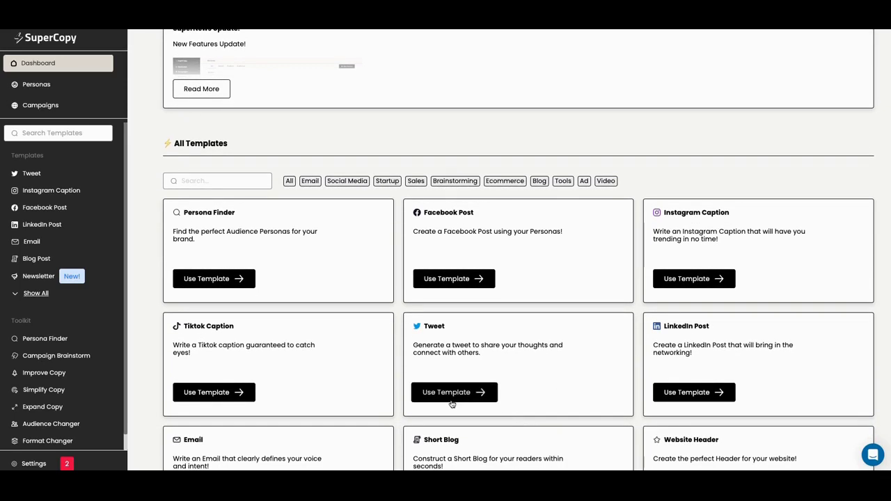
left_click(453, 393)
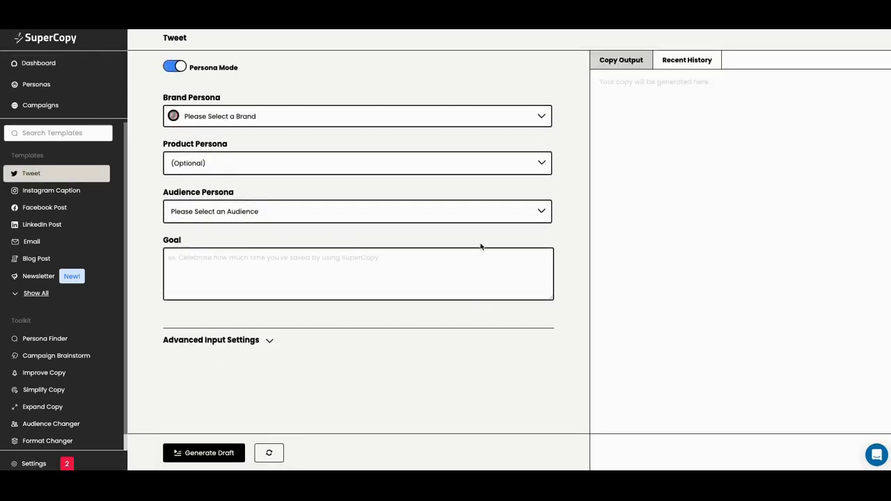
- Set the tweet's brand persona to Next Gen Home Economics, product persona to Teen Boot Camp and audience persona to Working Mom
left_click(348, 122)
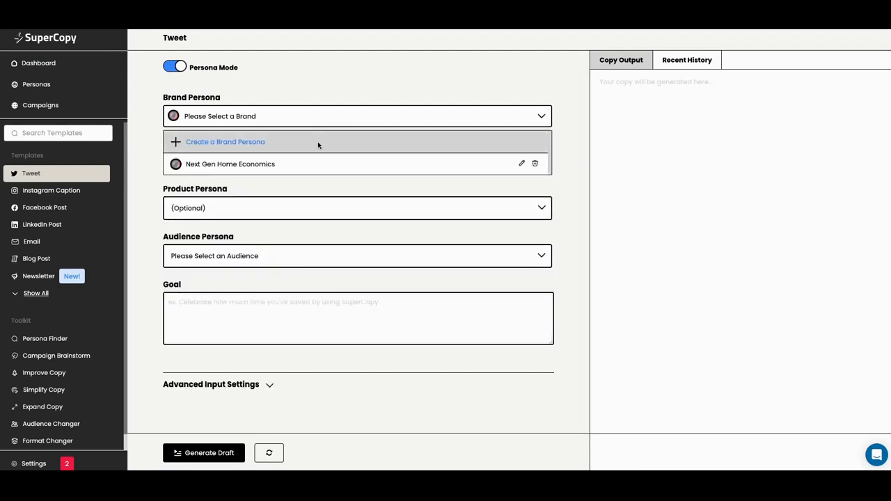
left_click(279, 165)
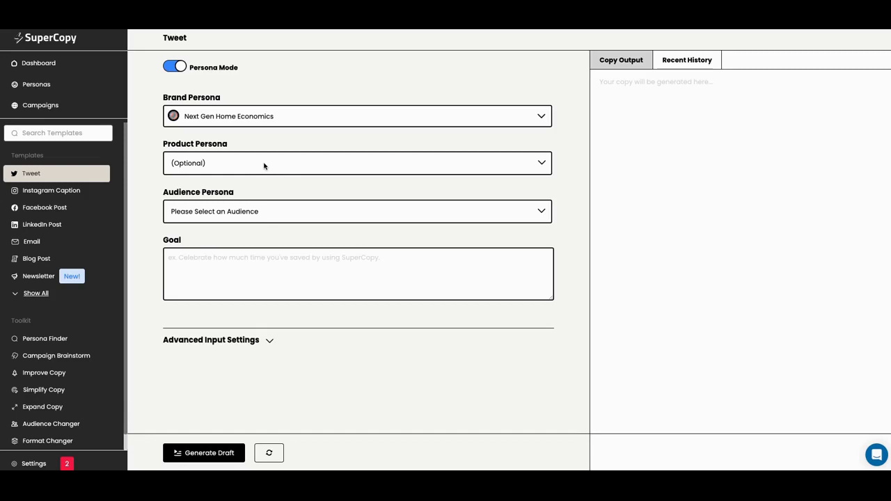
left_click(264, 165)
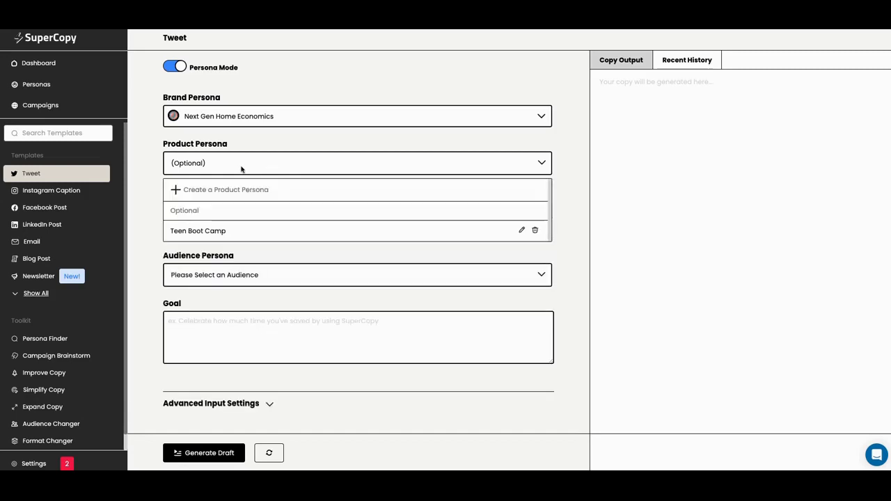
left_click(204, 236)
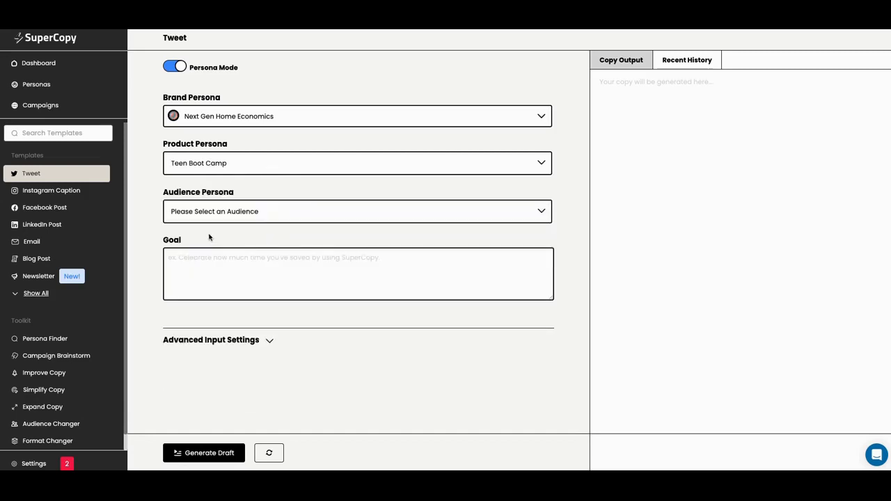
left_click(217, 217)
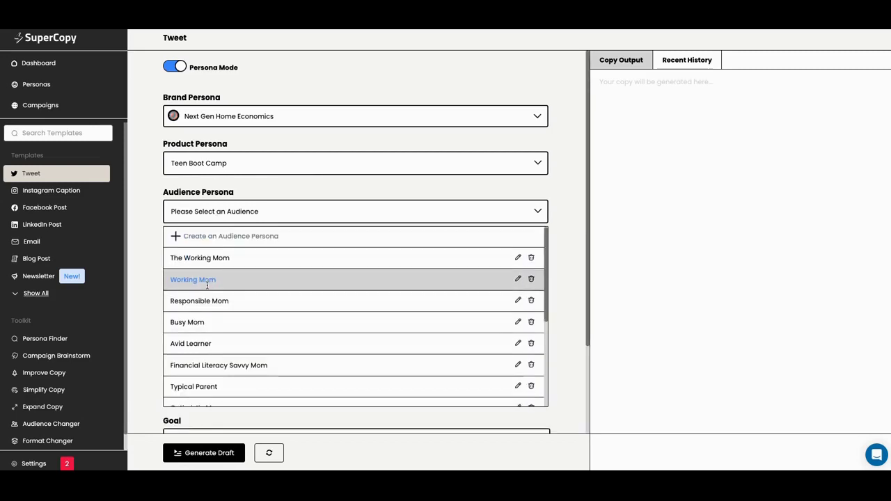
scroll(208, 286, "down", 1)
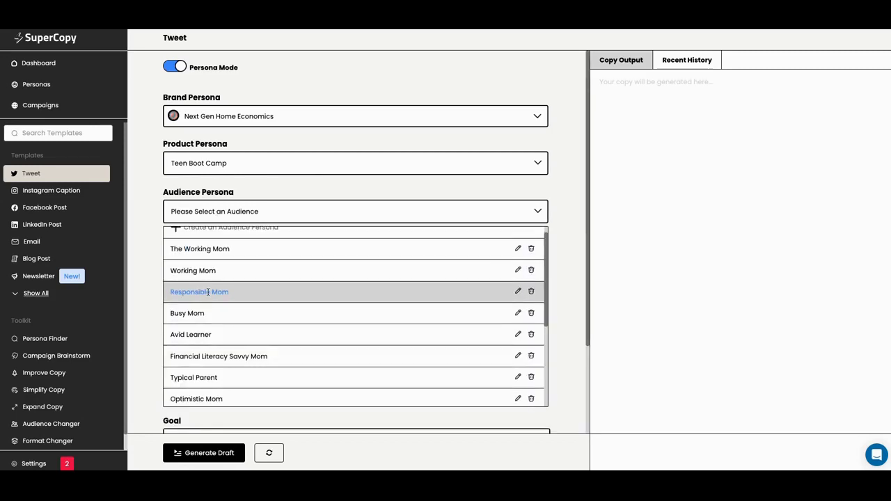
left_click(210, 274)
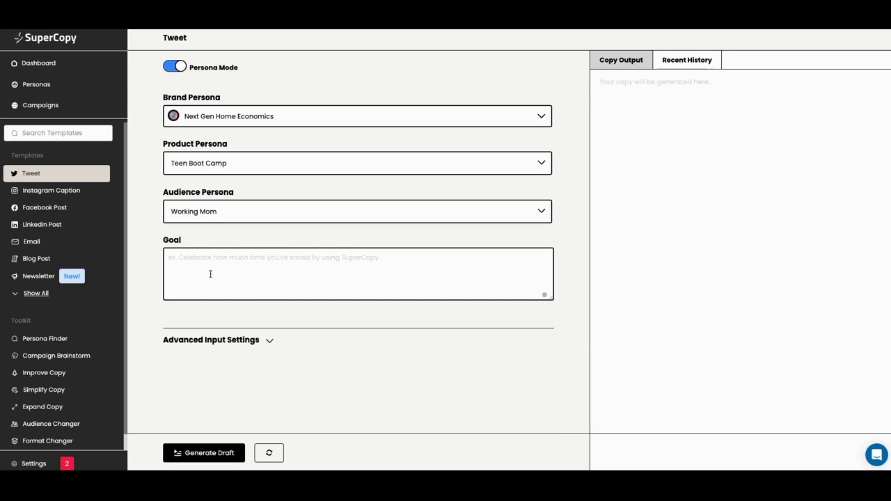
- Generate and review tweets for the goal "invite working moms to sign their kids up to my teen financial boot camp starting in 2 weeks."
left_click(241, 275)
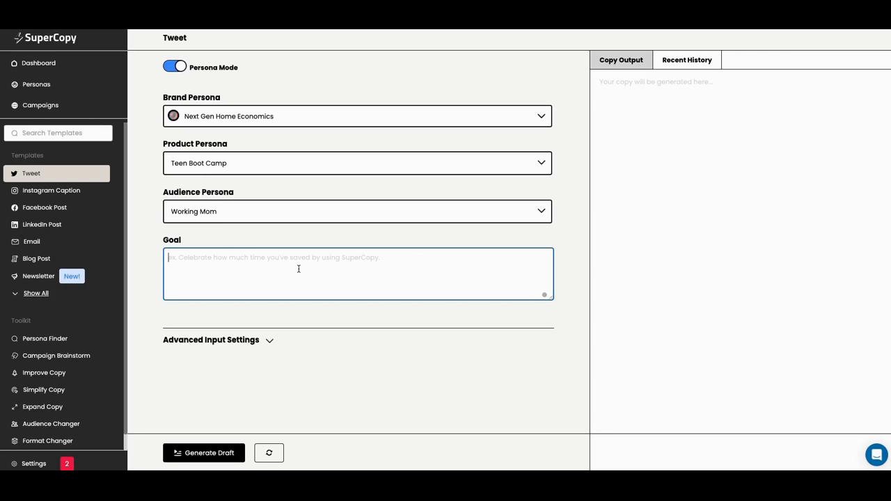
type("invite wor")
type("moms to")
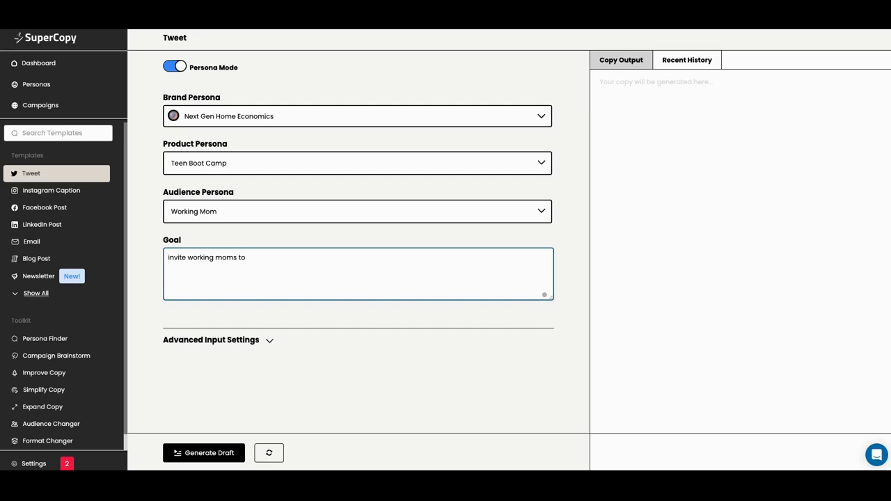
type("sign their c kids up to my teen financial bo")
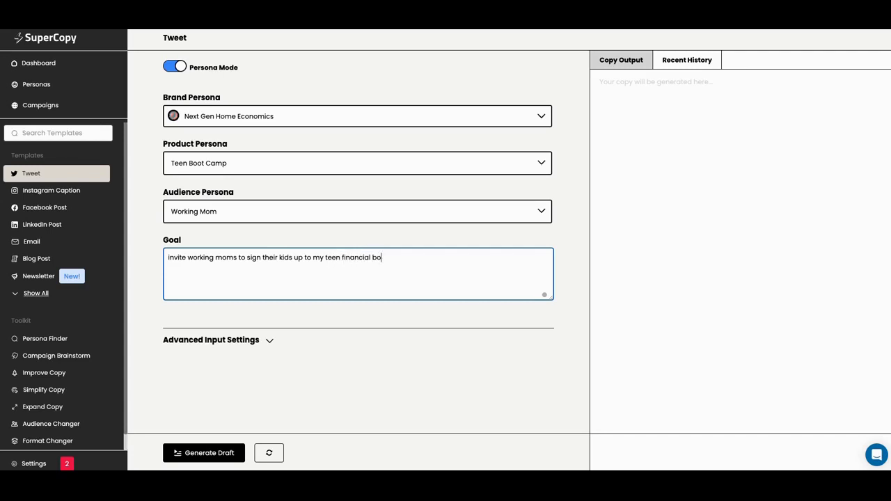
type("ot cam pstarting in 2 weeks.")
left_click(239, 446)
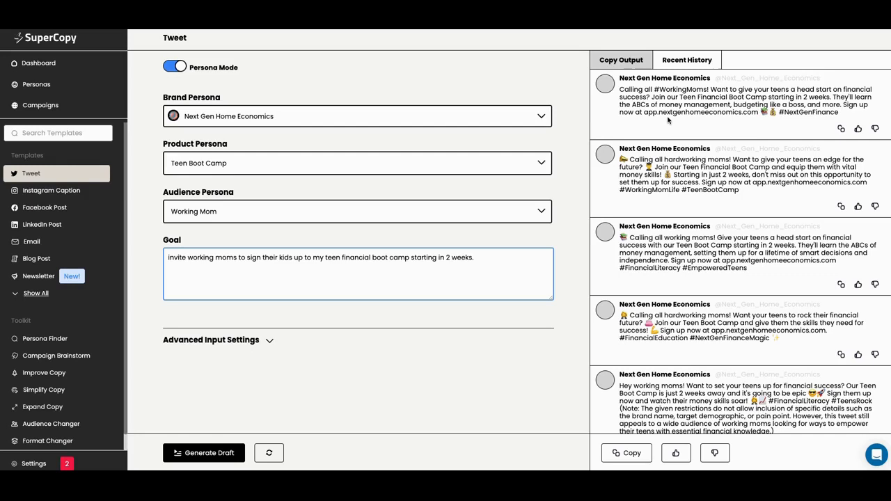
scroll(699, 130, "down", 2)
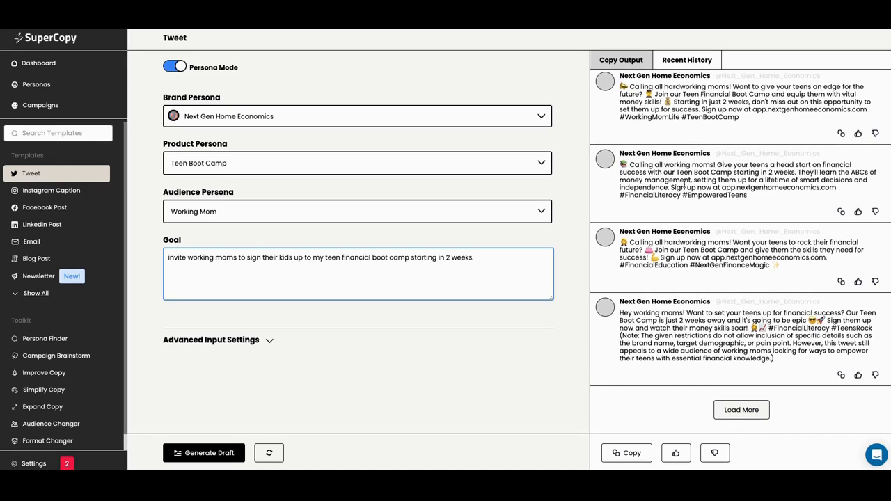
scroll(696, 247, "up", 2)
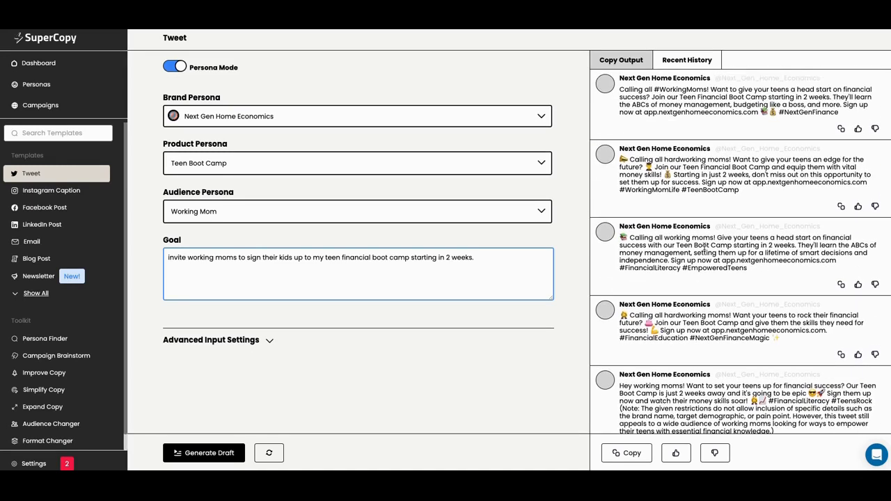